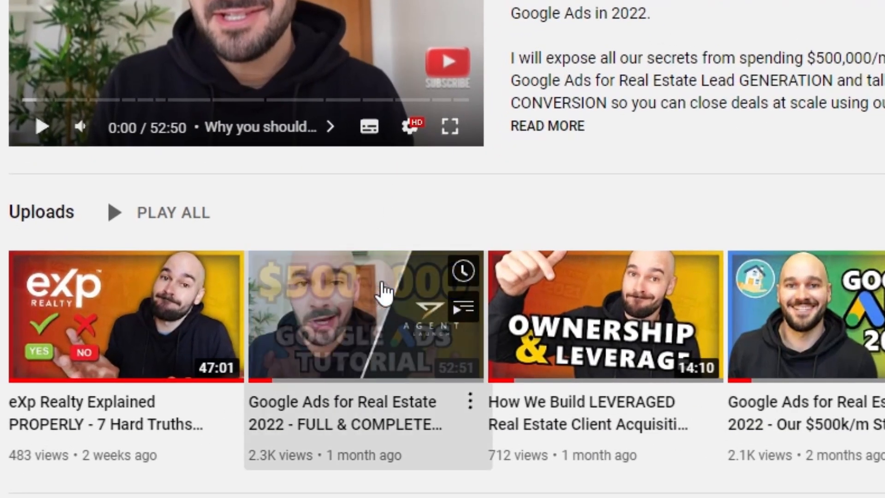
pyautogui.click(381, 291)
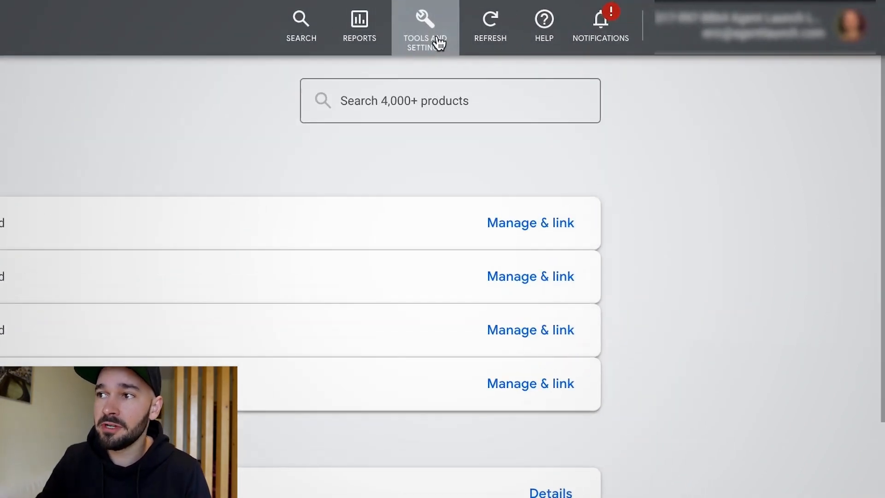
# Open the linked accounts page from the Google Ads account's setup tools.
pyautogui.click(674, 20)
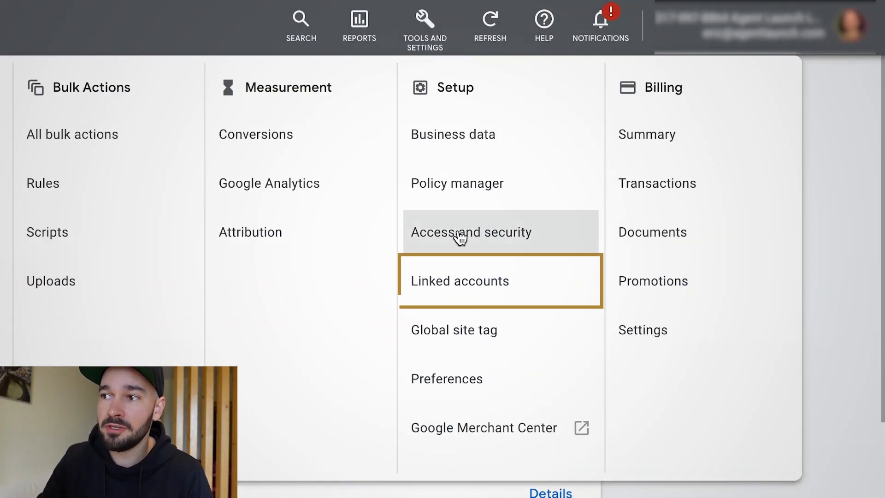
pyautogui.click(71, 124)
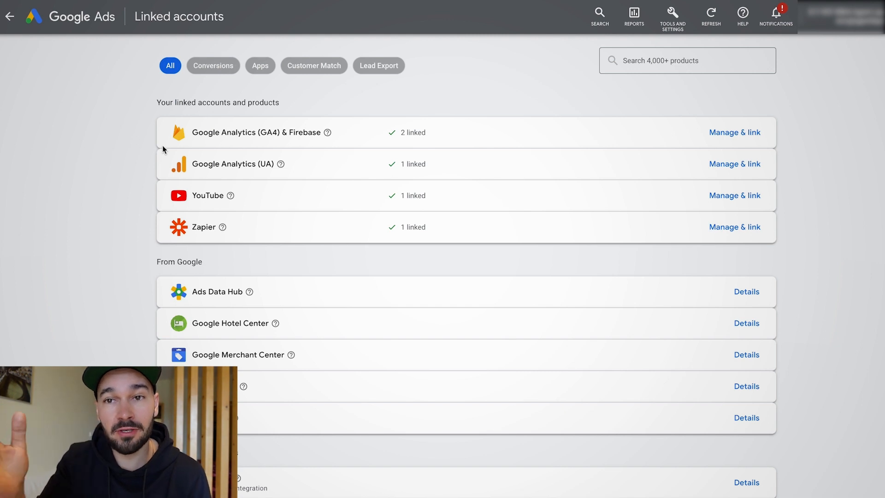
pyautogui.click(657, 63)
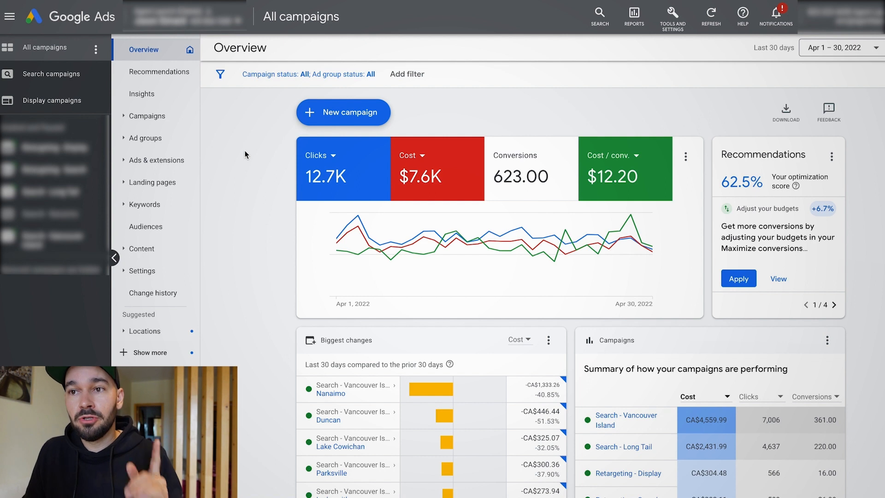
# Review the overview metrics of the Retargeting - Display campaign and open the Retargeting - Search campaign's overview for comparison.
pyautogui.click(61, 152)
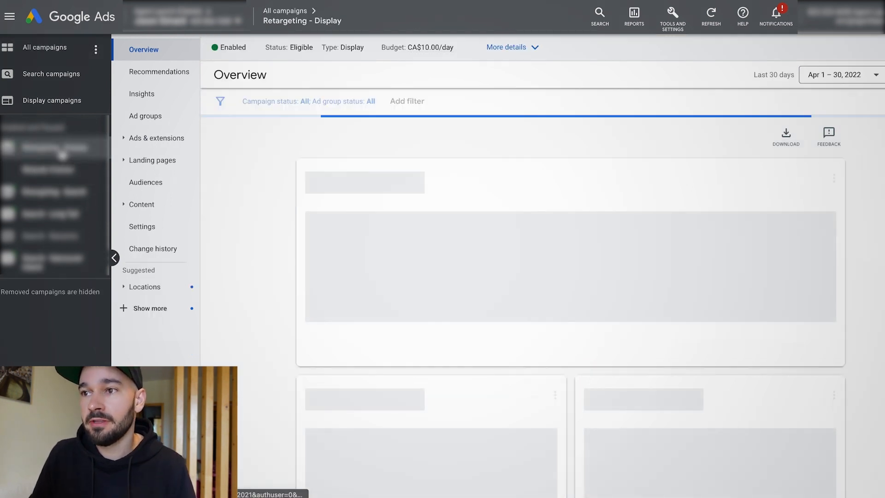
pyautogui.click(530, 197)
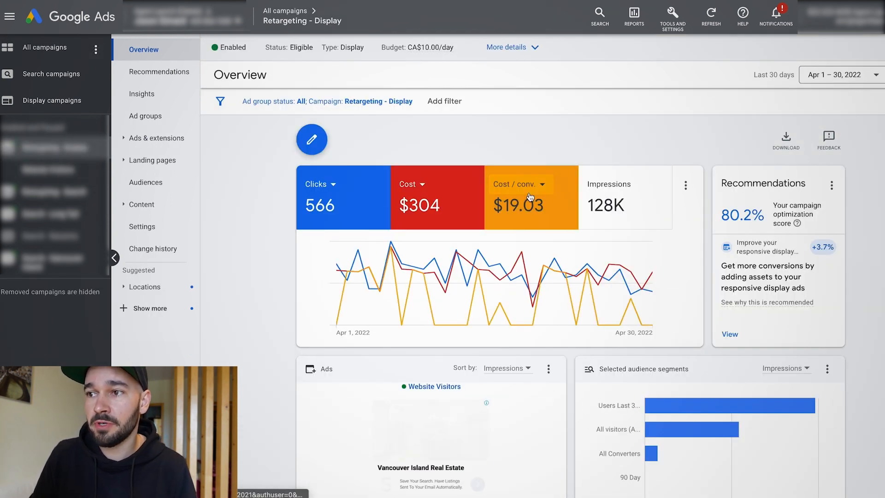
pyautogui.click(529, 194)
pyautogui.click(521, 149)
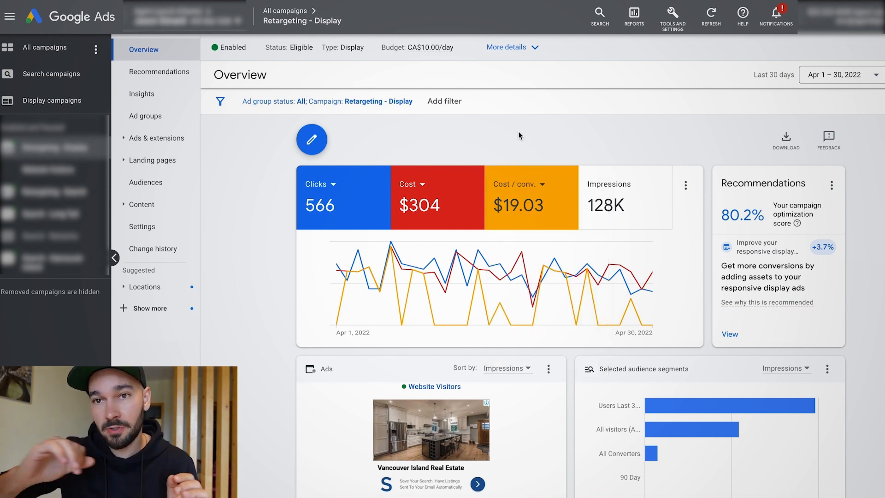
pyautogui.click(65, 195)
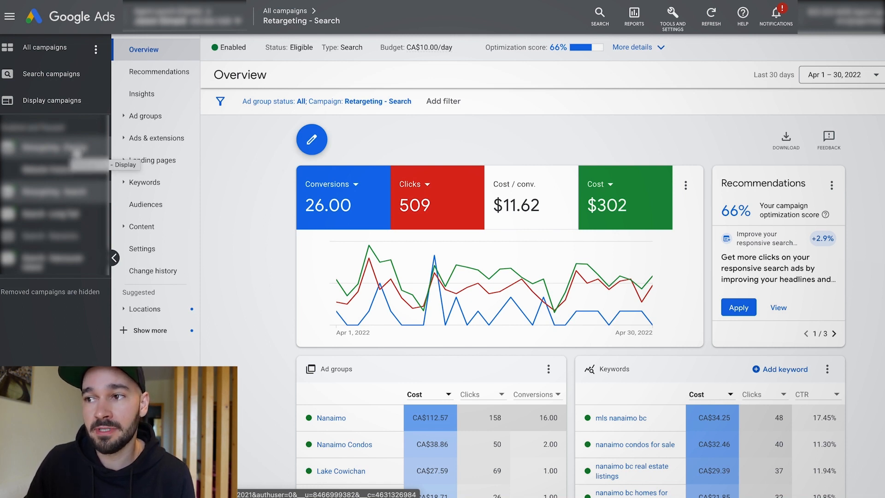
# Return to the Retargeting - Display campaign and show its list of ads.
pyautogui.click(76, 149)
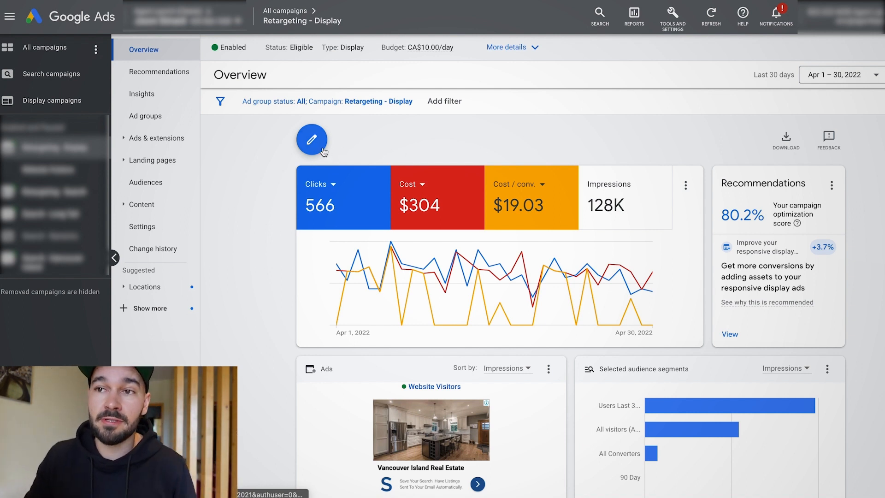
pyautogui.click(72, 155)
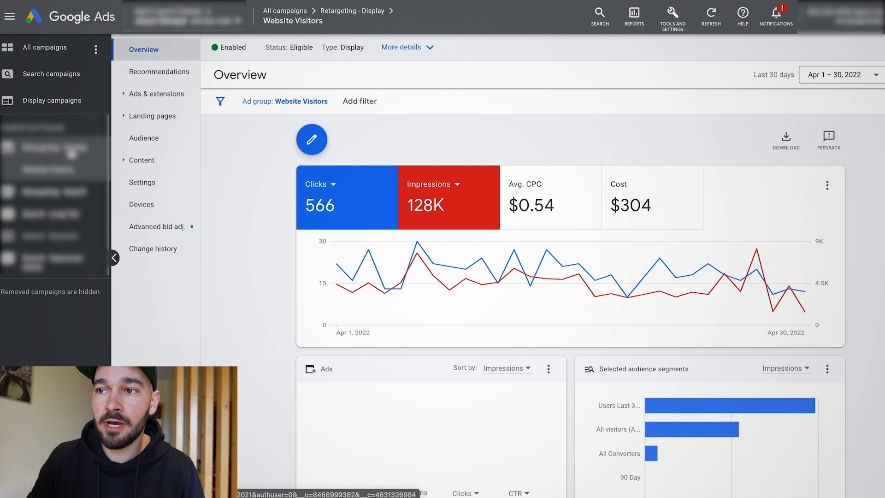
pyautogui.click(71, 155)
pyautogui.click(159, 137)
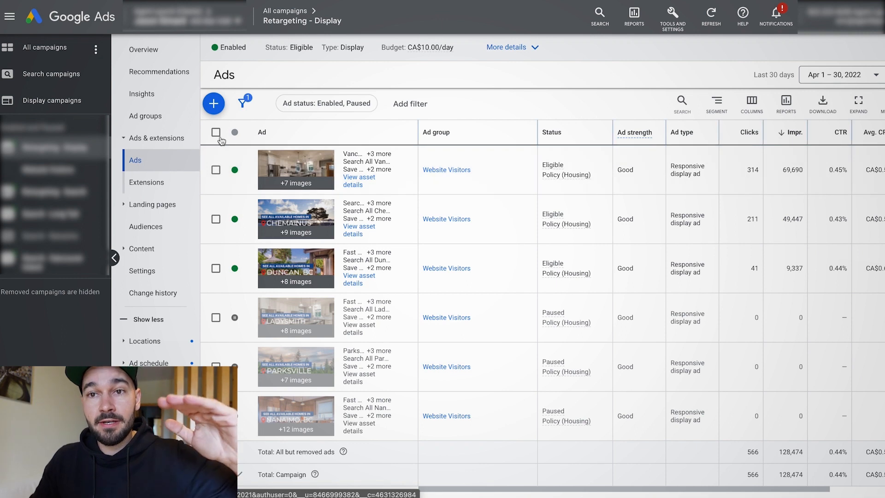
# Start a new campaign from the all-campaigns overview with the Website traffic objective, keeping the account-default conversion goals.
pyautogui.click(60, 48)
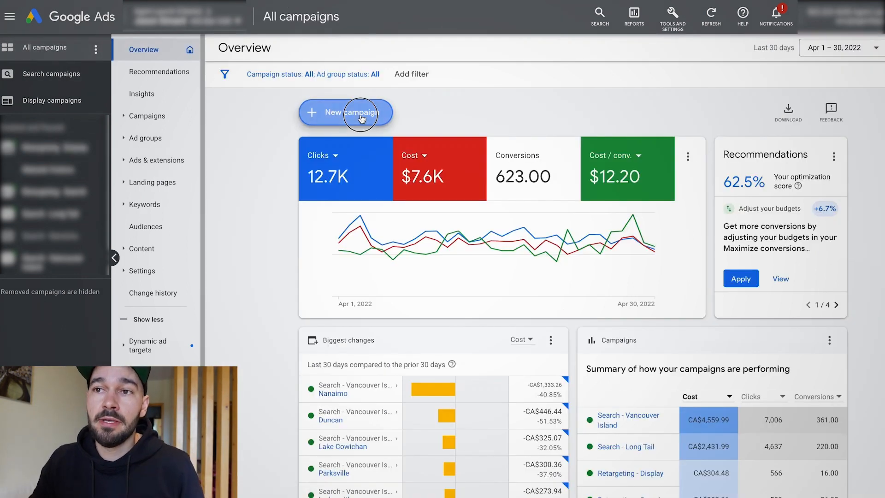
pyautogui.click(343, 112)
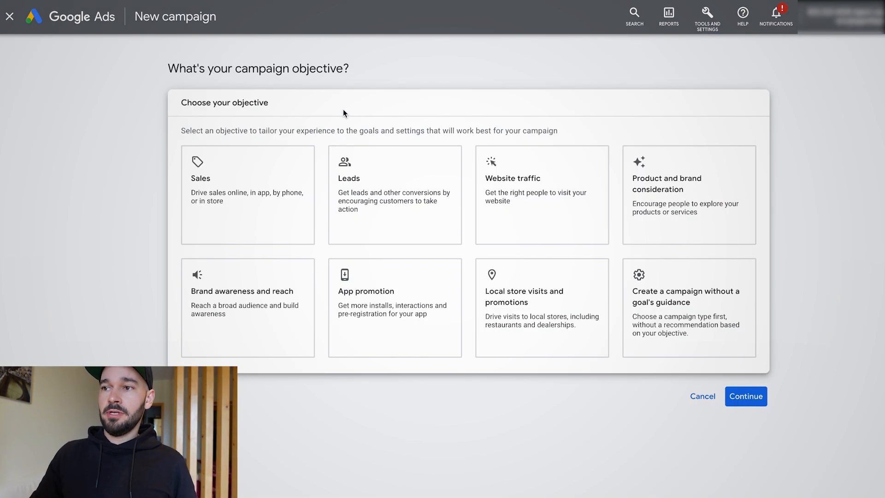
pyautogui.click(526, 202)
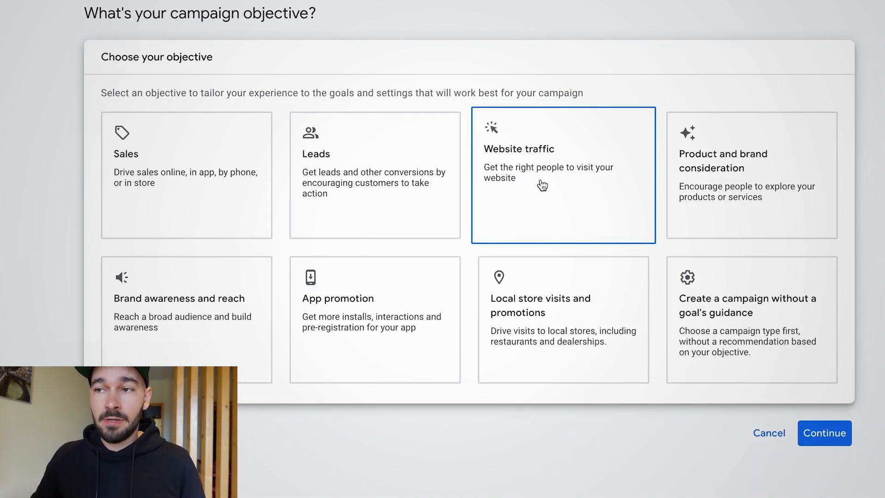
pyautogui.scroll(-4, 542, 185)
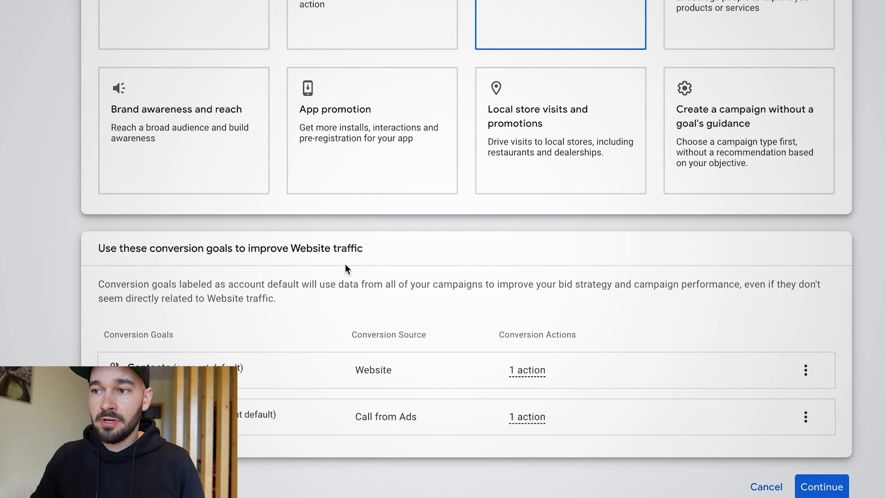
pyautogui.moveTo(691, 380)
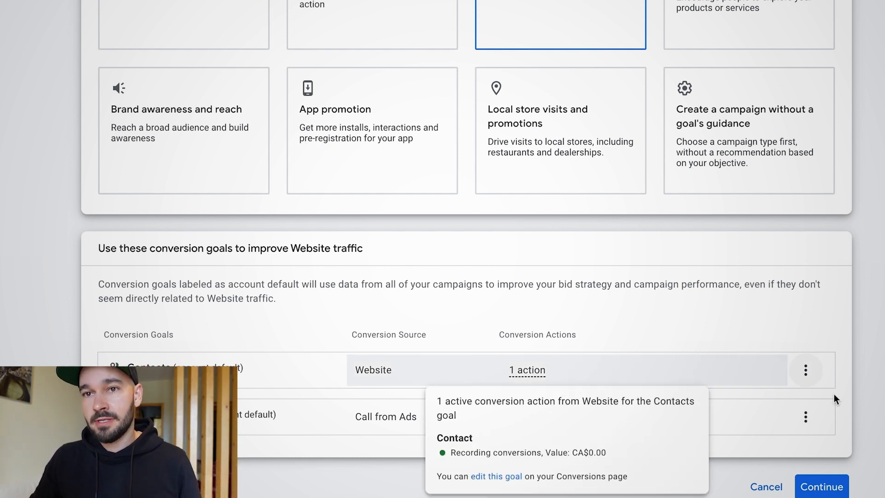
pyautogui.click(822, 487)
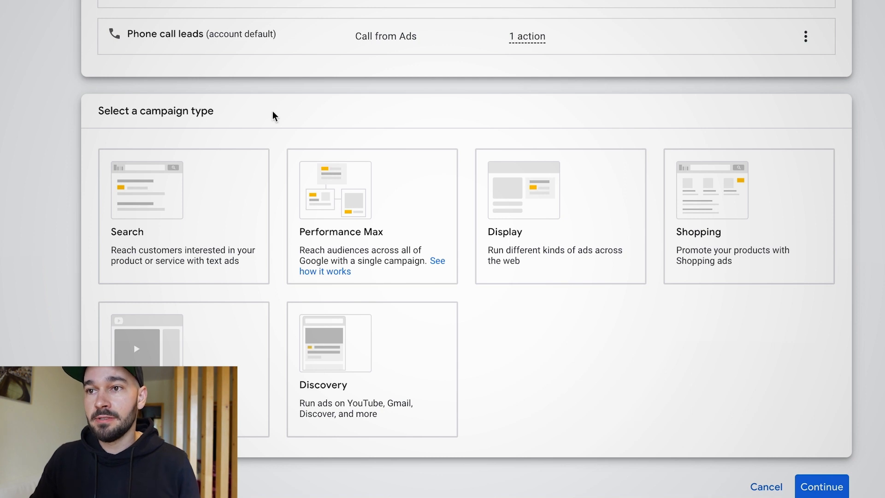
# Choose Display as the campaign type, keeping the Standard Display campaign subtype.
pyautogui.click(233, 115)
pyautogui.click(567, 242)
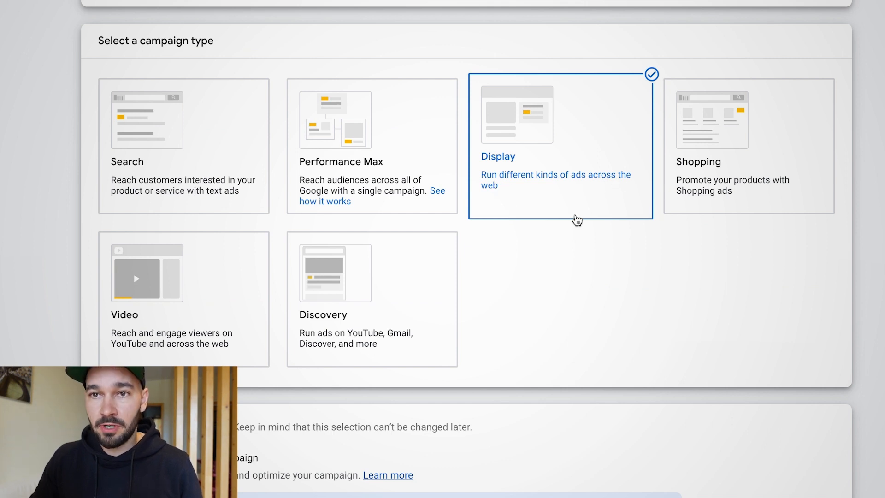
pyautogui.scroll(-5, 579, 291)
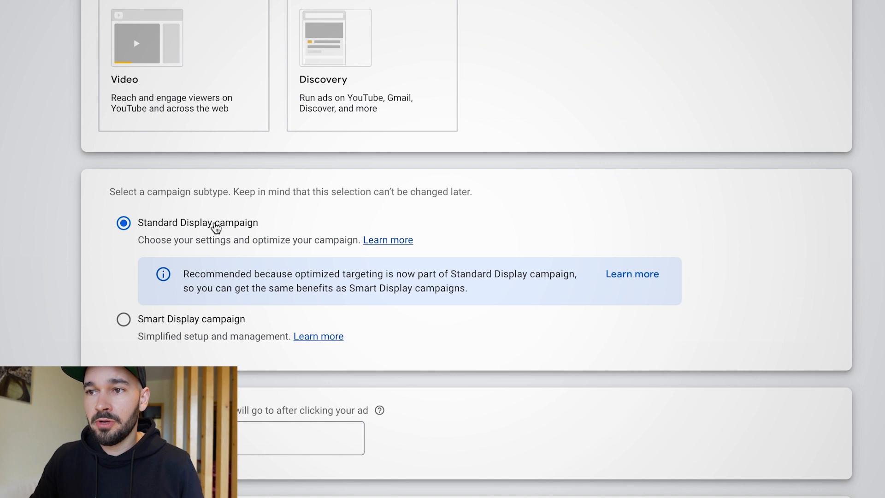
pyautogui.scroll(-2, 257, 227)
pyautogui.scroll(-2, 196, 224)
# Name the campaign "Retargeting - Display 2".
pyautogui.click(247, 392)
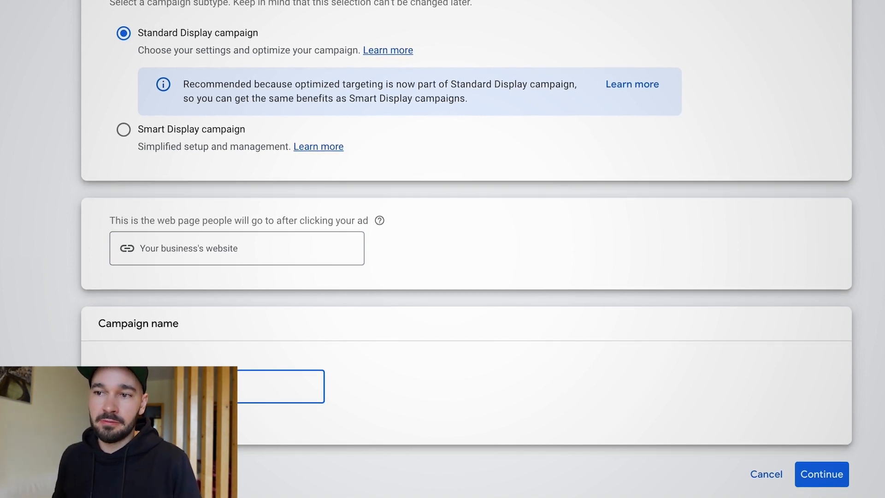
pyautogui.write('Retargeting - Display 2')
pyautogui.click(593, 402)
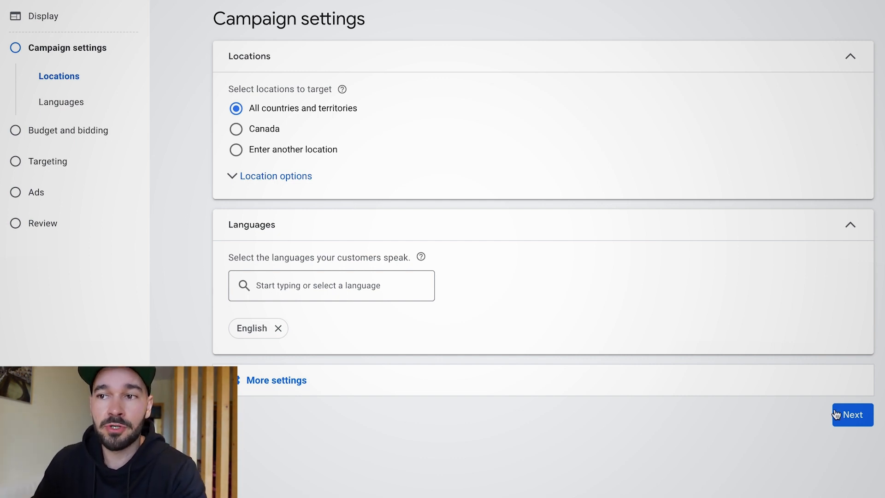
# Accept the location and language settings and set the campaign's average daily budget to CA$5.00.
pyautogui.click(856, 417)
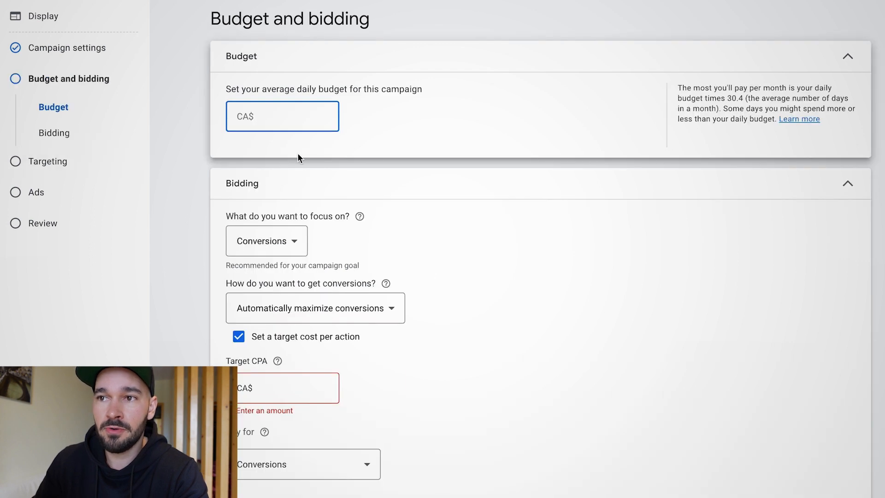
pyautogui.click(195, 85)
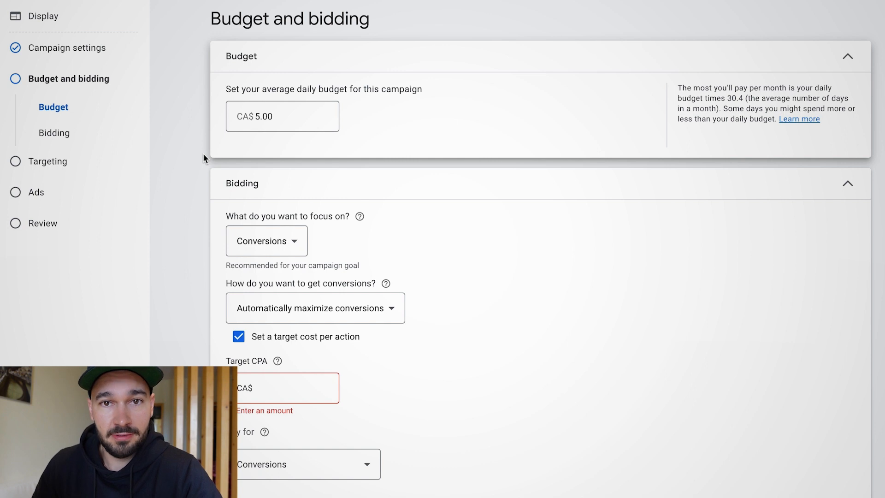
pyautogui.click(228, 116)
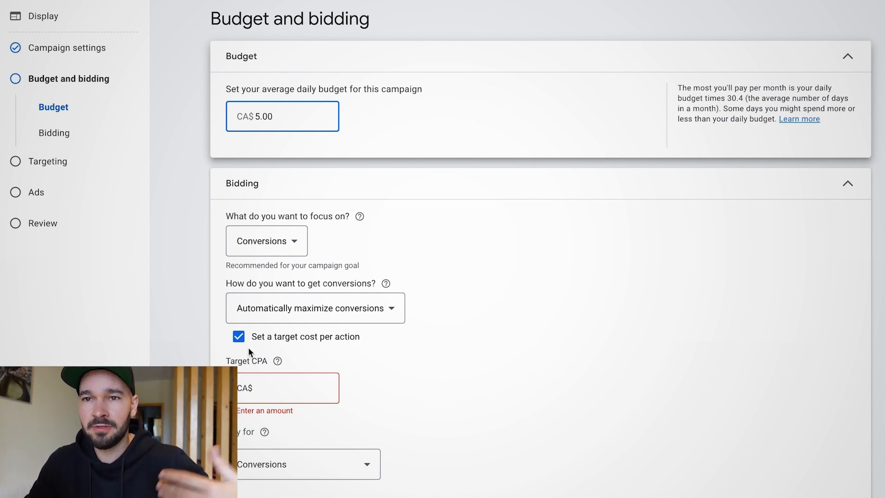
# Turn off the target cost per action, keep bidding focused on Conversions, and continue to targeting.
pyautogui.click(238, 337)
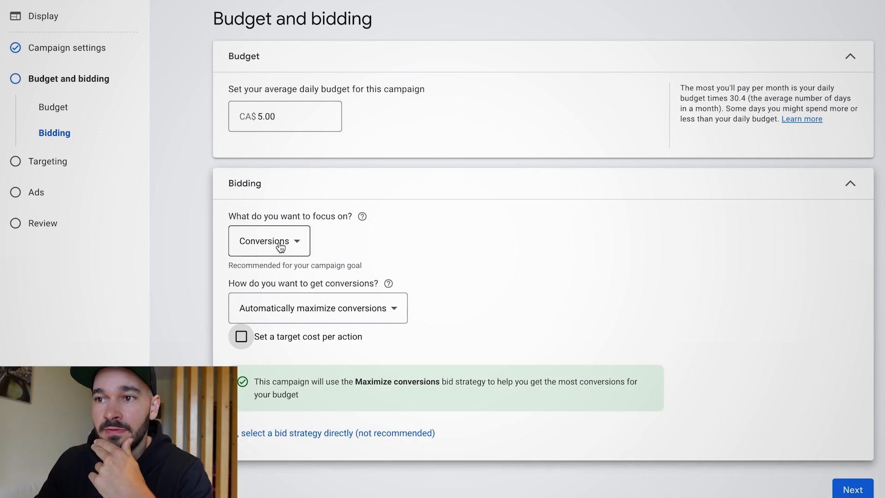
pyautogui.click(281, 248)
pyautogui.click(563, 251)
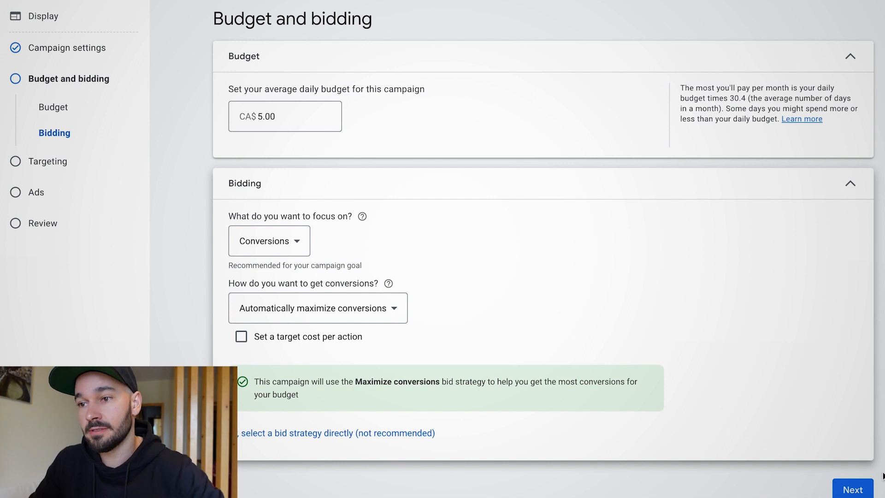
pyautogui.click(858, 491)
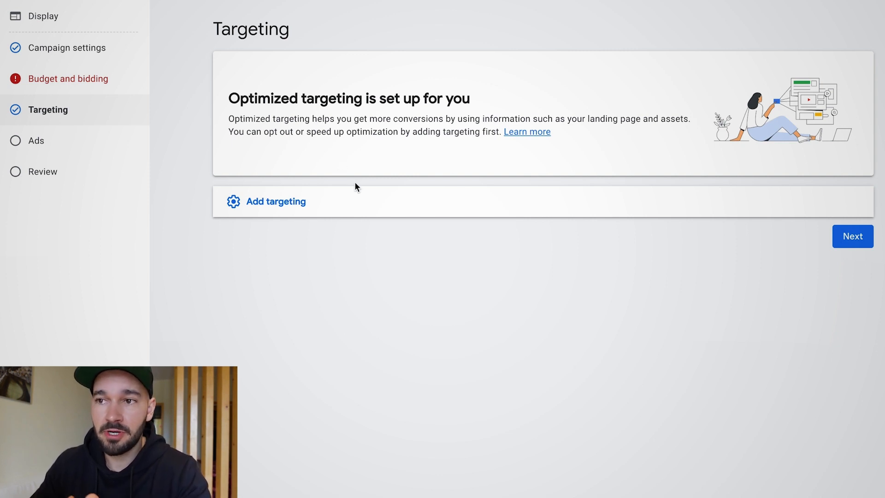
# Add Audience Segments targeting to the campaign and browse the suggested segments down to the website visitor lists.
pyautogui.click(291, 202)
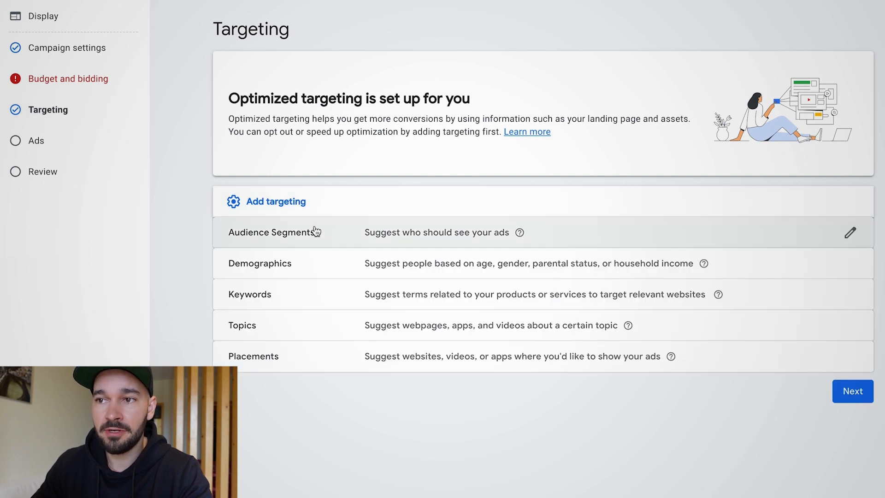
pyautogui.click(316, 232)
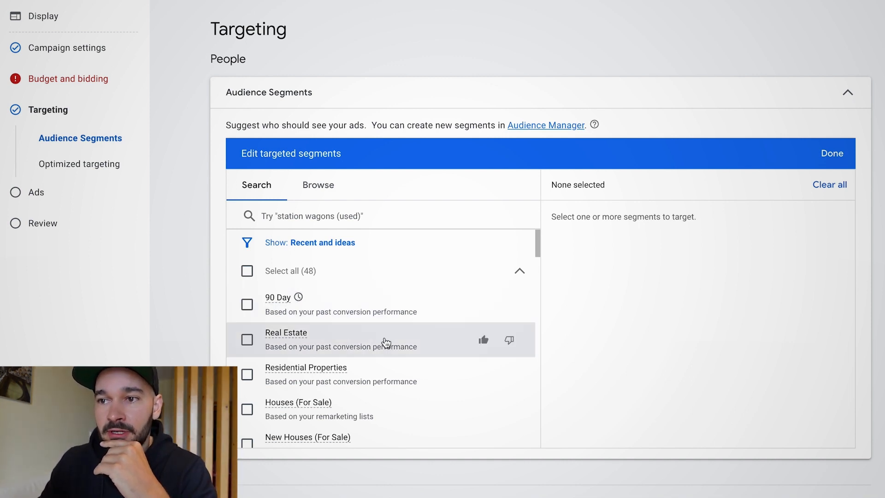
pyautogui.scroll(-1, 385, 340)
pyautogui.moveTo(539, 237); pyautogui.dragTo(541, 244)
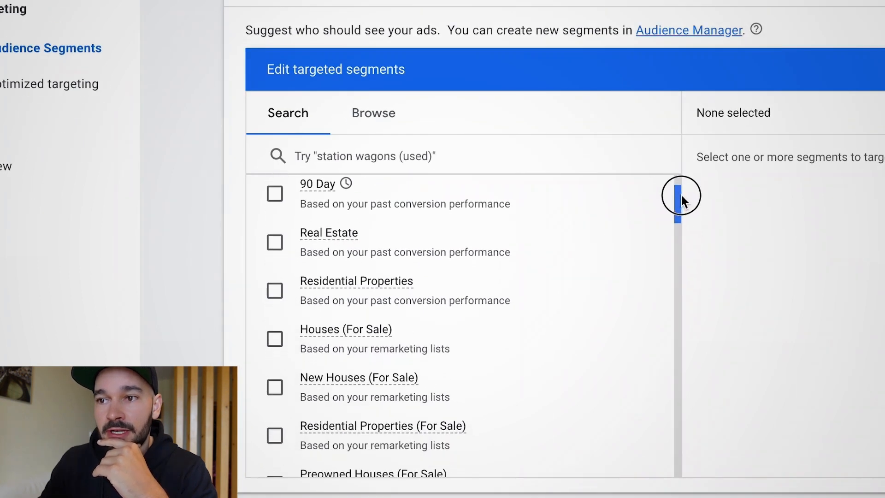
pyautogui.moveTo(682, 194); pyautogui.dragTo(682, 196)
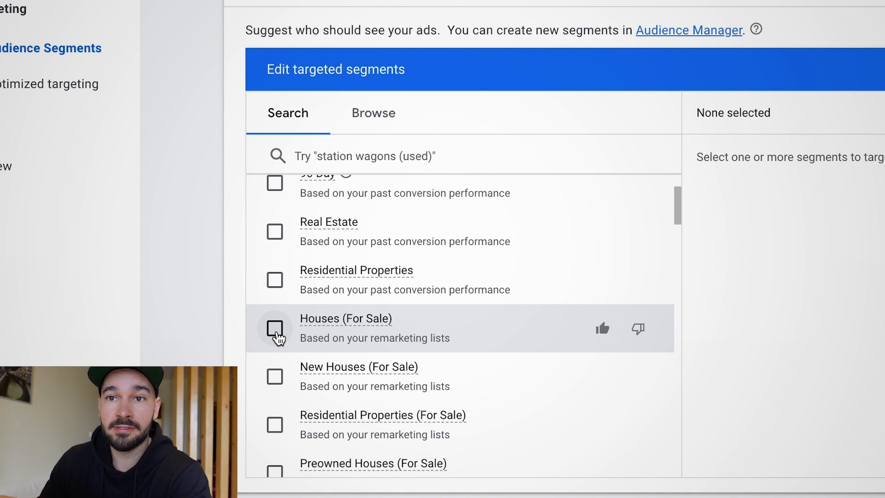
pyautogui.moveTo(676, 208); pyautogui.dragTo(676, 302)
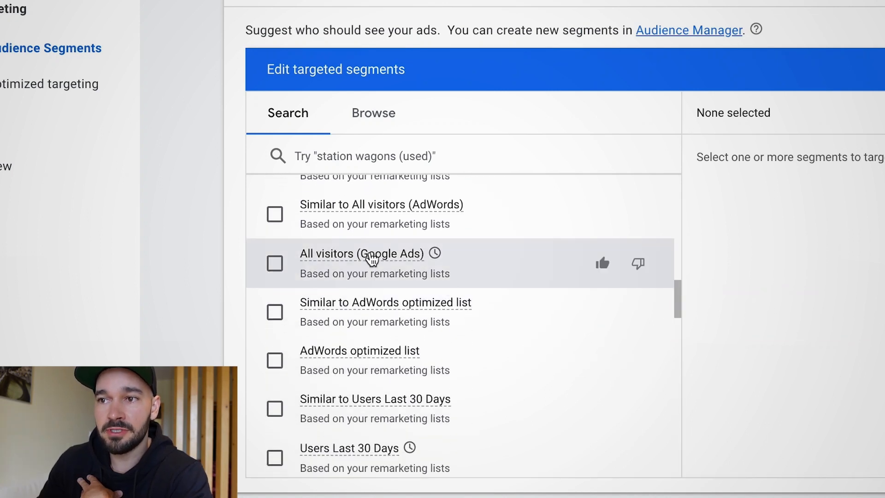
# Read the description of the All visitors (Google Ads) segment, marking the part on which site visitors it contains.
pyautogui.moveTo(371, 260)
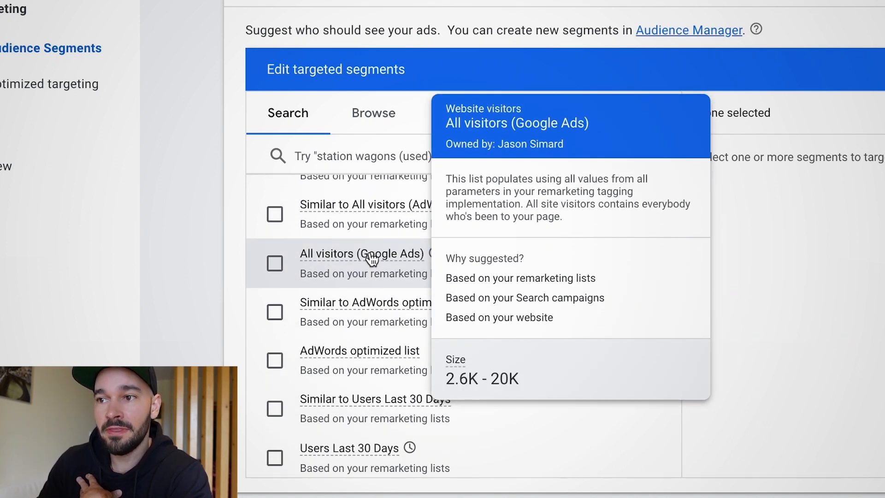
pyautogui.moveTo(459, 180); pyautogui.dragTo(565, 212)
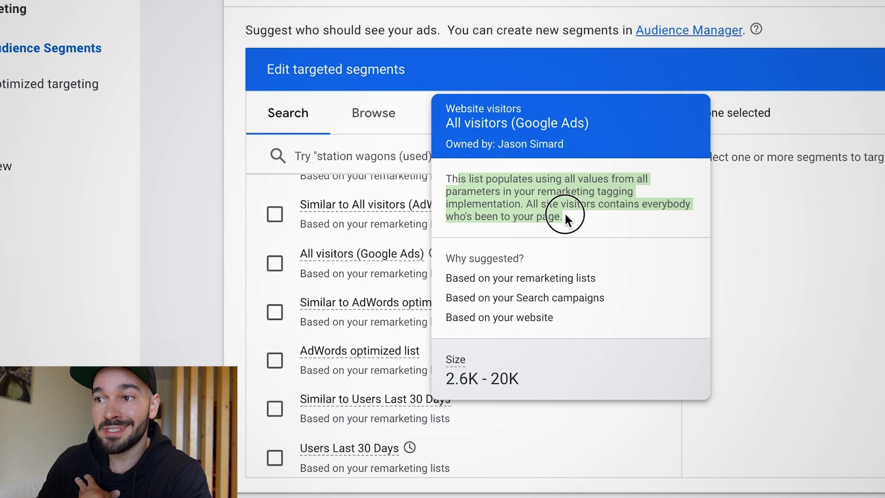
pyautogui.moveTo(565, 217); pyautogui.dragTo(526, 202)
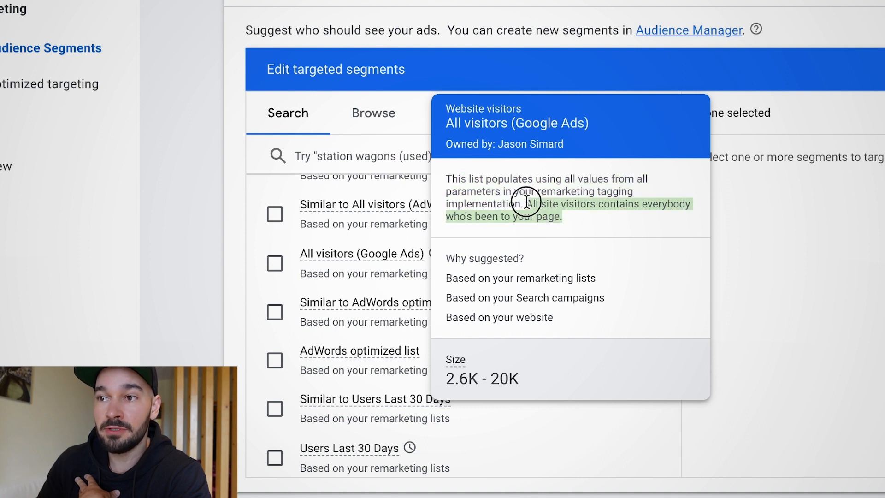
# Target the All visitors (Google Ads) segment and look through the remaining suggested segments to the end of the list.
pyautogui.click(275, 262)
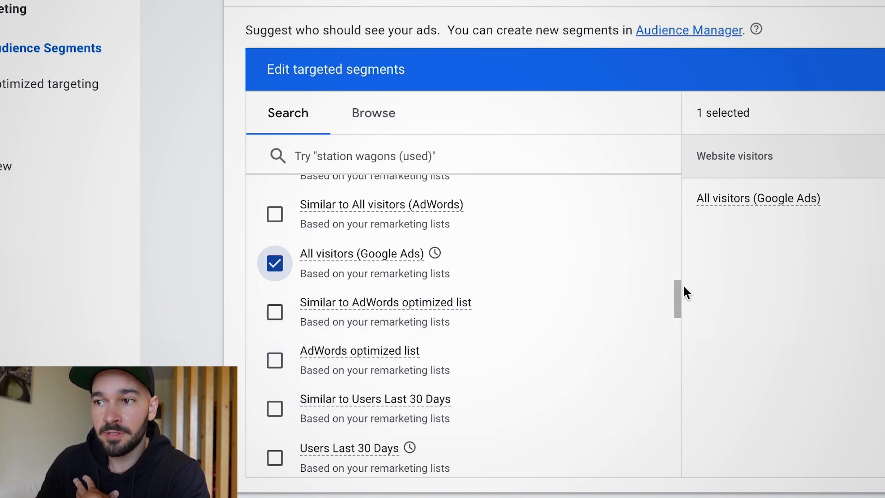
pyautogui.scroll(-2, 684, 292)
pyautogui.moveTo(395, 322)
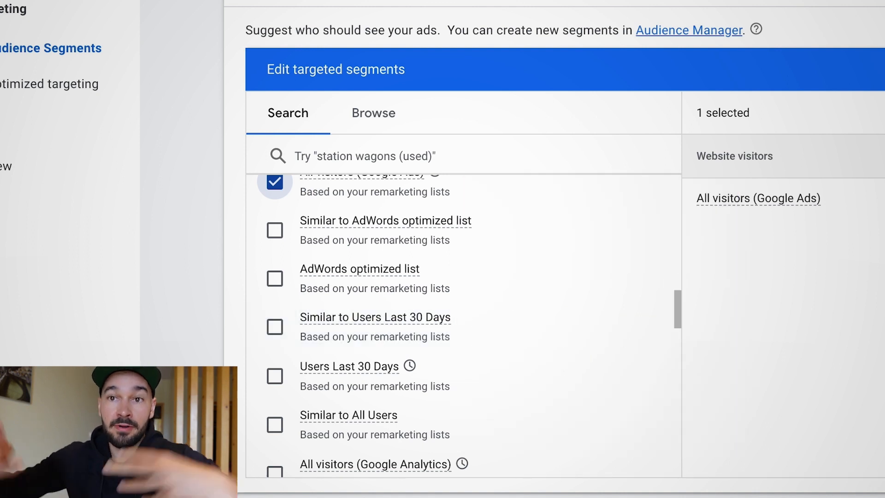
pyautogui.scroll(-1, 271, 401)
pyautogui.moveTo(677, 296); pyautogui.dragTo(679, 303)
pyautogui.scroll(-3, 648, 328)
pyautogui.scroll(-15, 569, 340)
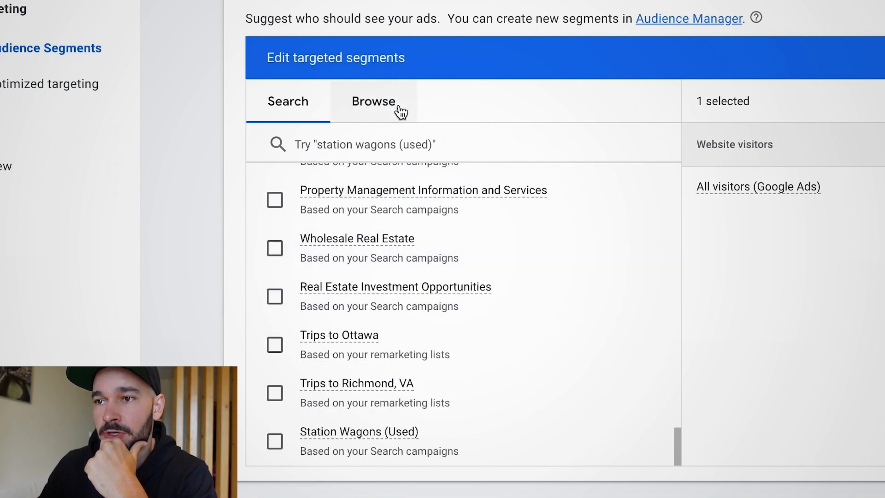
# Browse the audience categories, checking the custom segments, combined segments, and your data and similar segments.
pyautogui.click(401, 107)
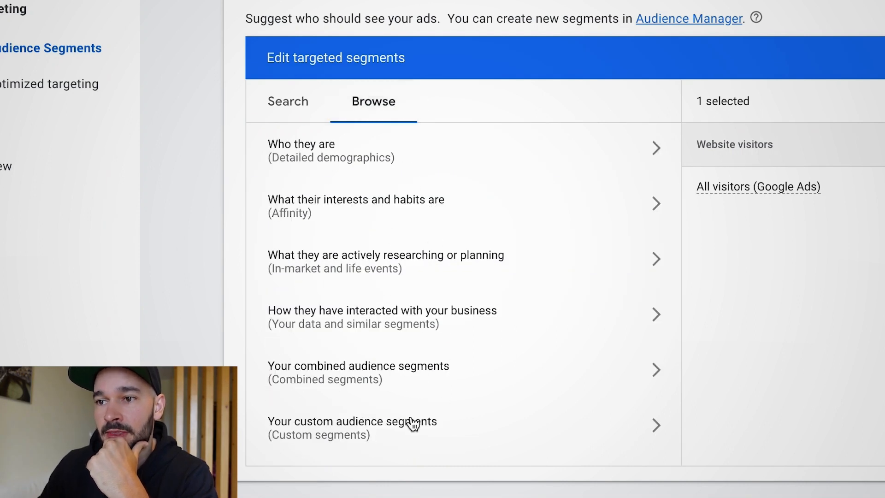
pyautogui.click(406, 440)
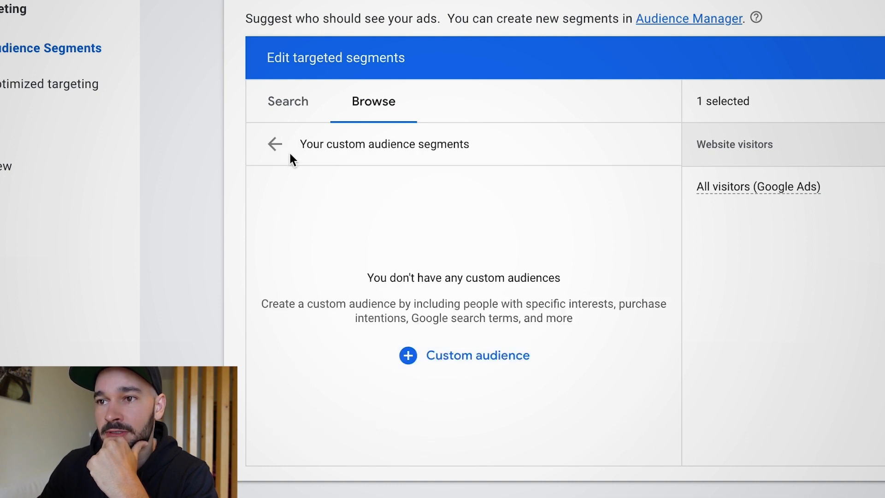
pyautogui.click(275, 145)
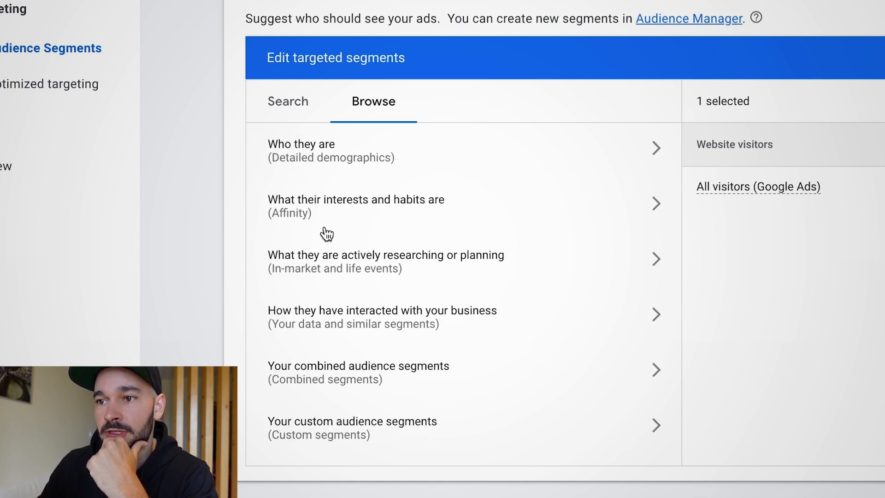
pyautogui.click(401, 318)
pyautogui.click(275, 144)
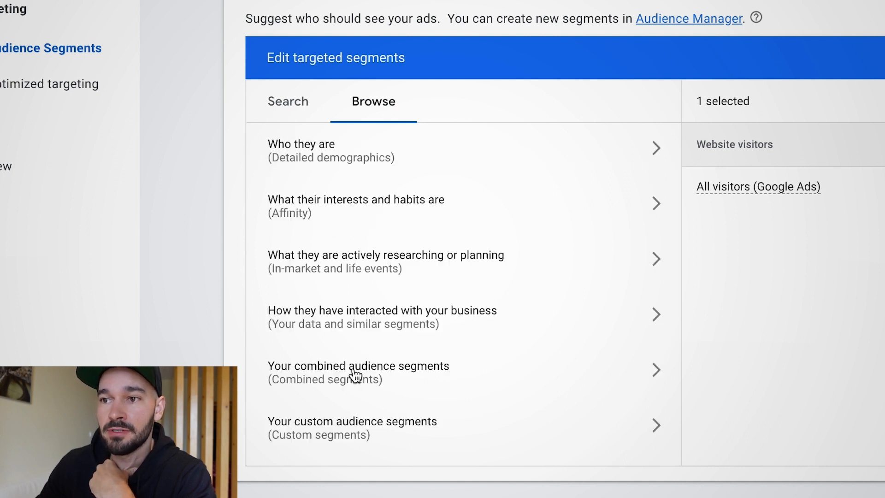
pyautogui.click(350, 426)
pyautogui.click(275, 144)
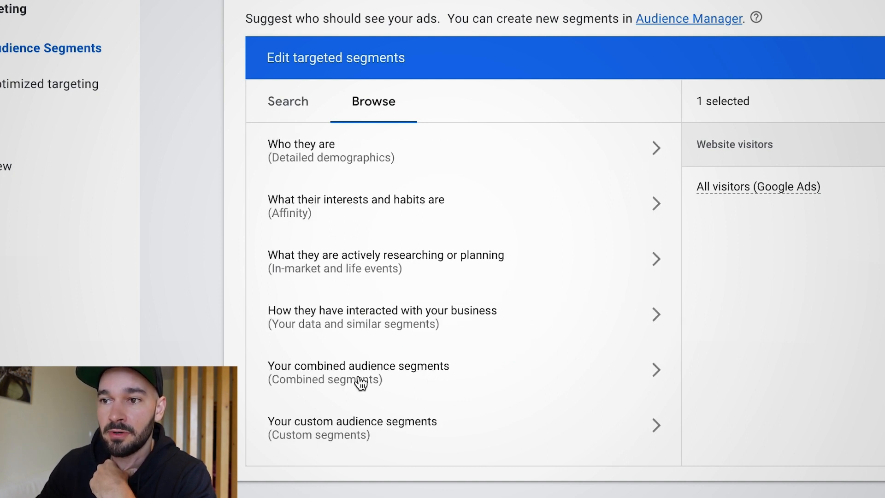
pyautogui.click(362, 378)
pyautogui.click(275, 144)
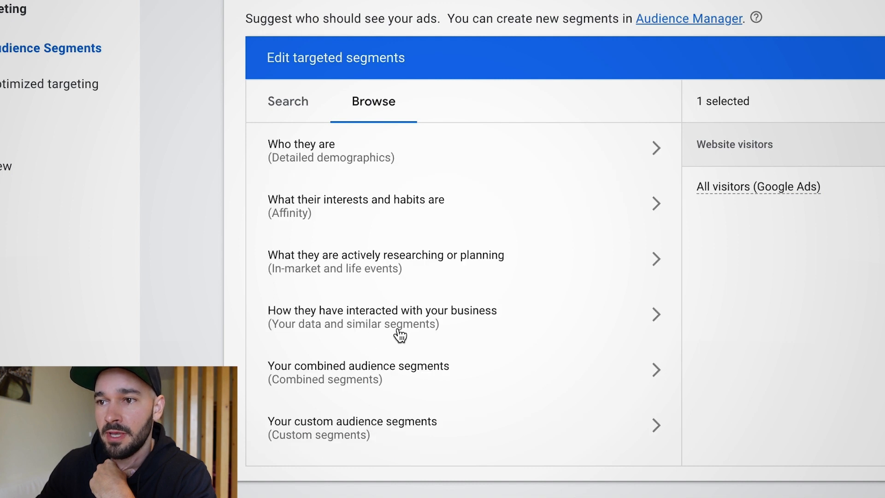
# Add the All visitors (Google Analytics), Users Last 30 Days and All converters website visitor segments from how people interacted with the business.
pyautogui.click(400, 335)
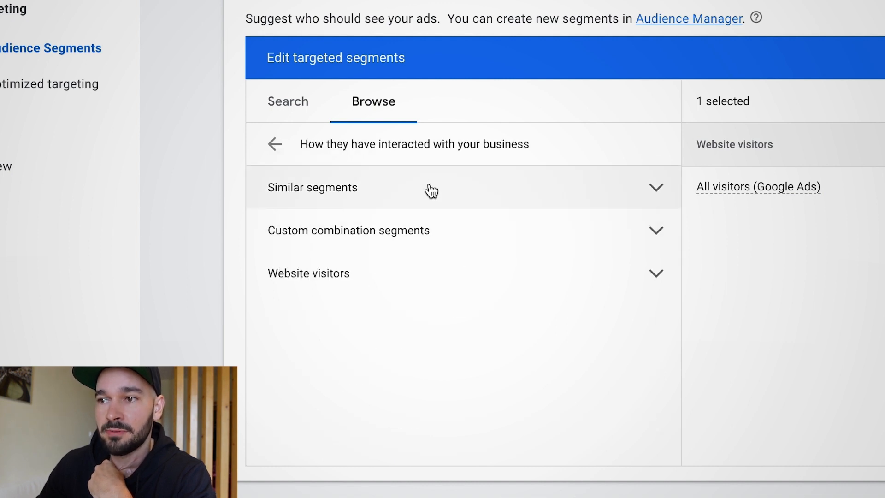
pyautogui.click(437, 272)
pyautogui.scroll(-2, 437, 340)
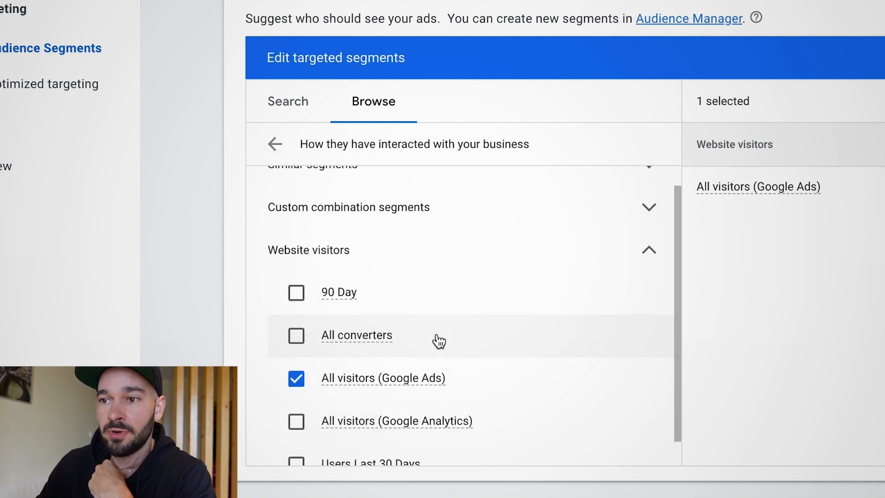
pyautogui.moveTo(382, 358)
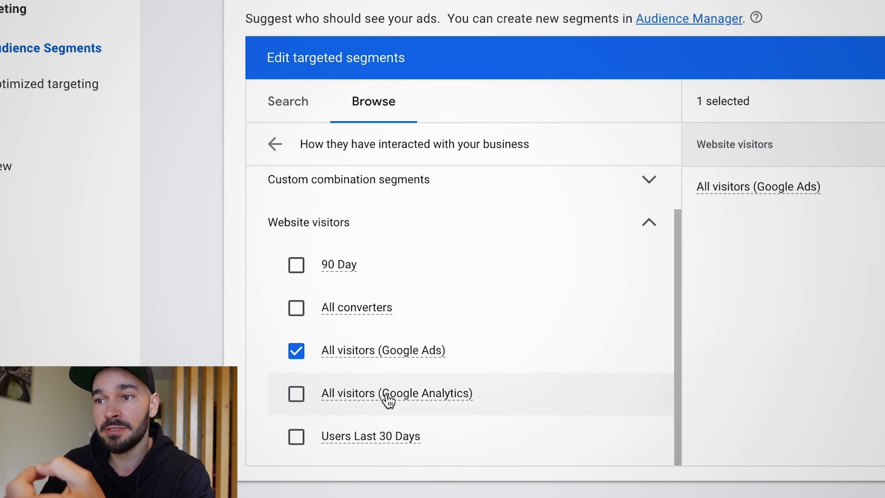
pyautogui.moveTo(386, 400)
pyautogui.click(297, 394)
pyautogui.moveTo(350, 438)
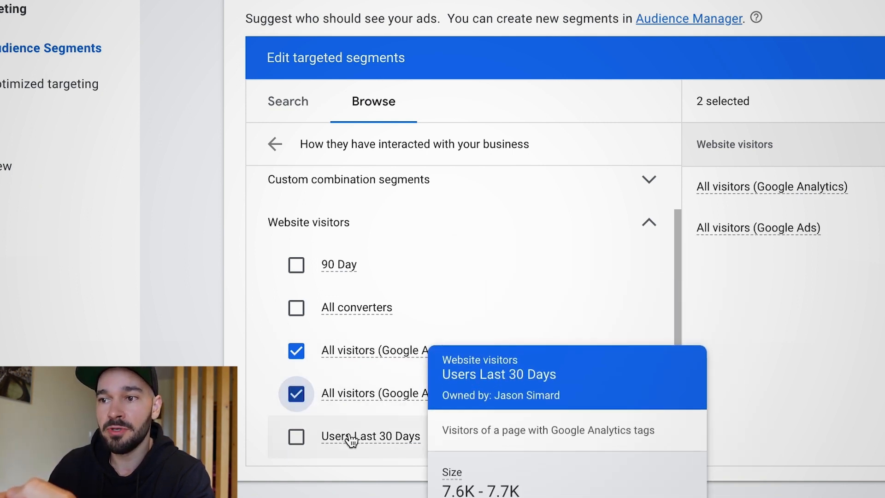
pyautogui.click(299, 439)
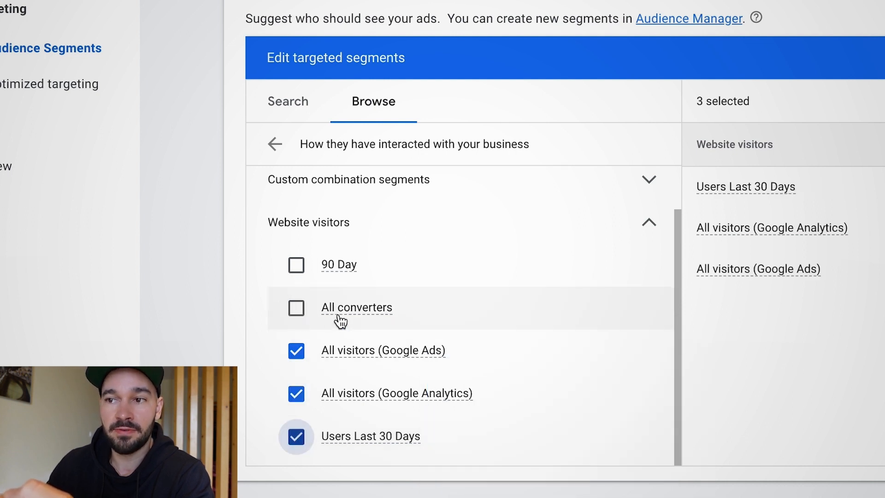
pyautogui.click(298, 315)
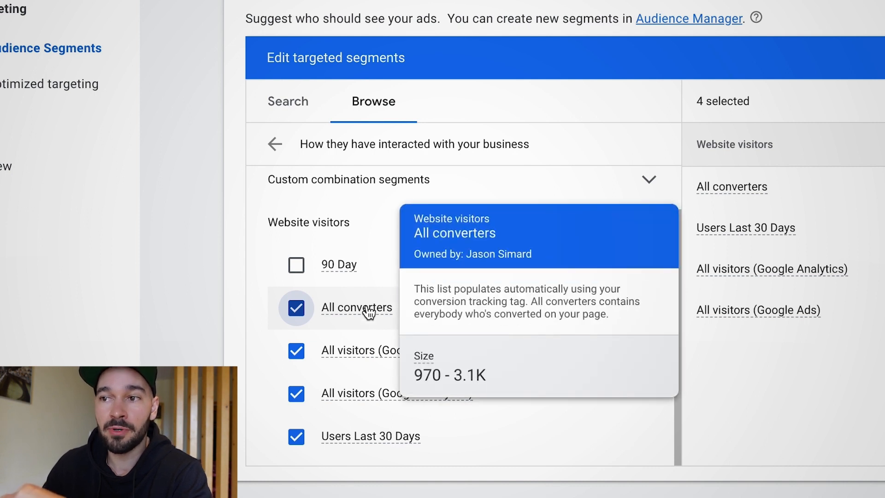
pyautogui.moveTo(342, 275)
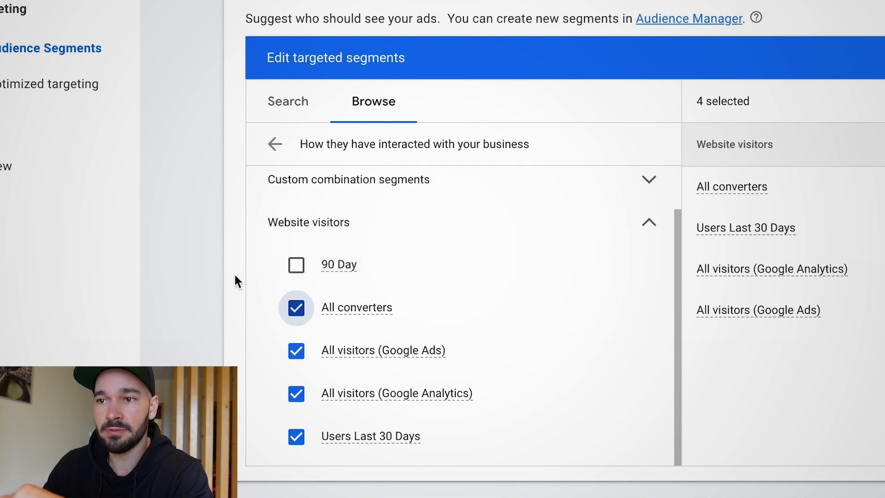
pyautogui.moveTo(344, 400)
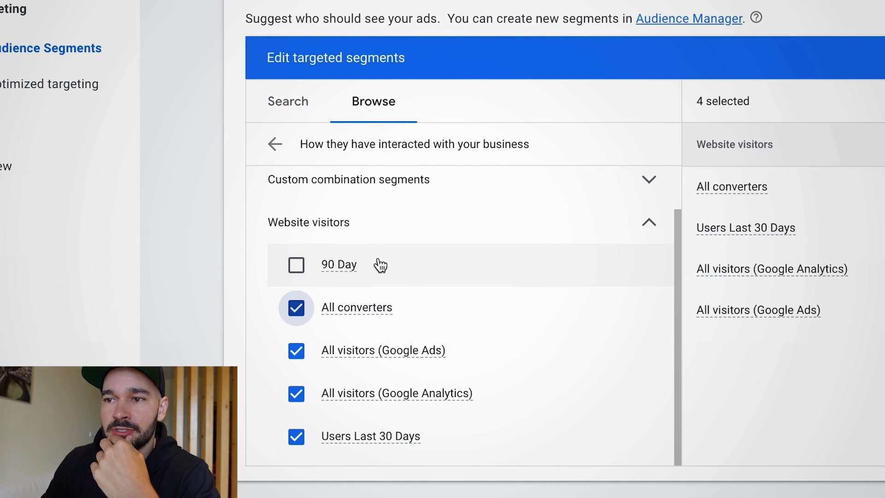
# Look through the Who they are detailed demographics, including the Marital Status options, and return to the audience categories.
pyautogui.click(277, 148)
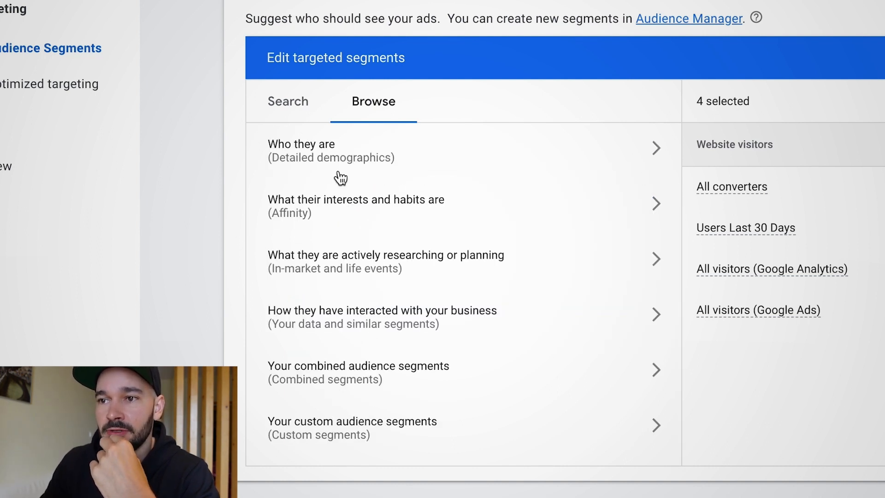
pyautogui.click(346, 155)
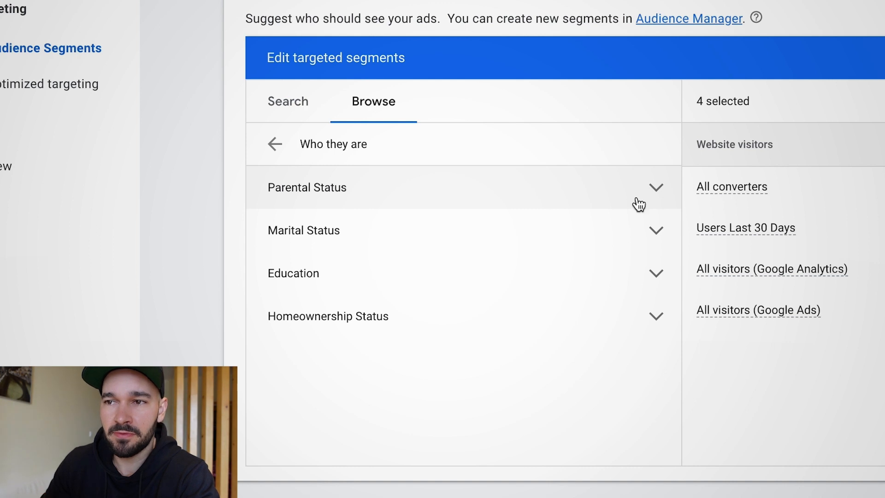
pyautogui.click(657, 237)
pyautogui.click(658, 241)
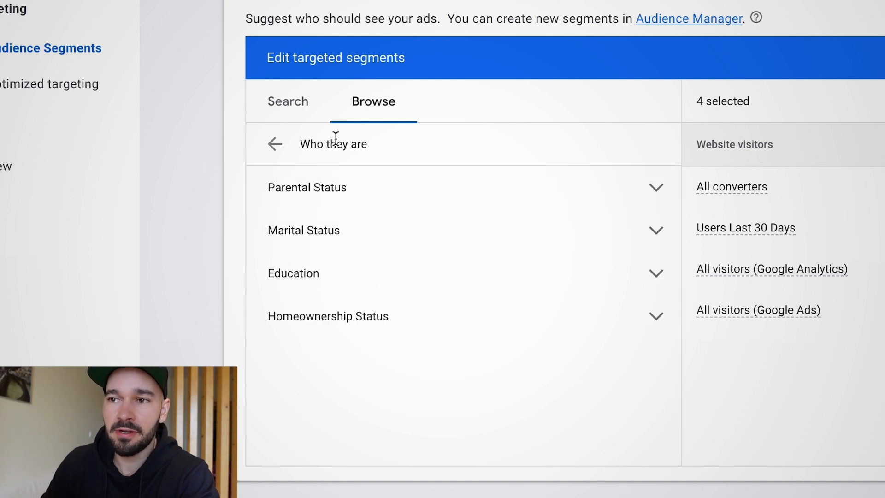
pyautogui.click(276, 145)
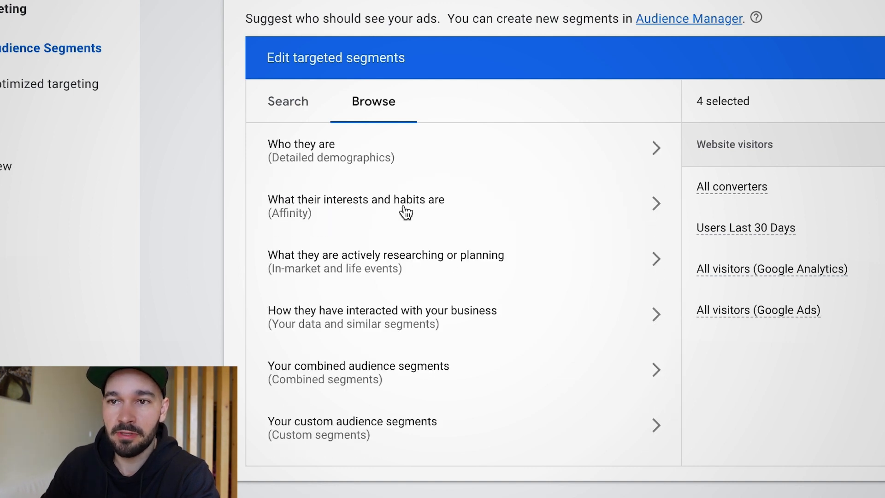
# Examine the option for creating a new custom audience segment and return to the audience categories without making one.
pyautogui.click(654, 433)
pyautogui.click(488, 355)
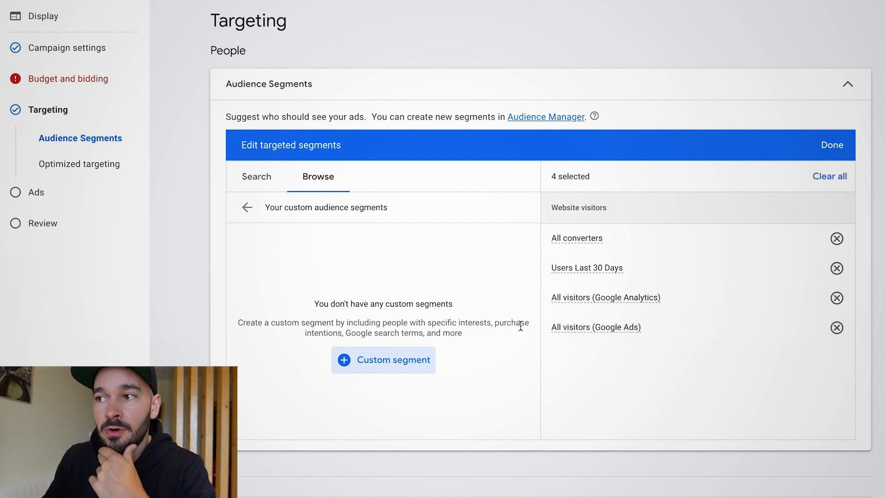
pyautogui.click(248, 209)
# Review the descriptions of the selected website visitor segments, marking the part on whom the All converters list contains.
pyautogui.scroll(-2, 302, 271)
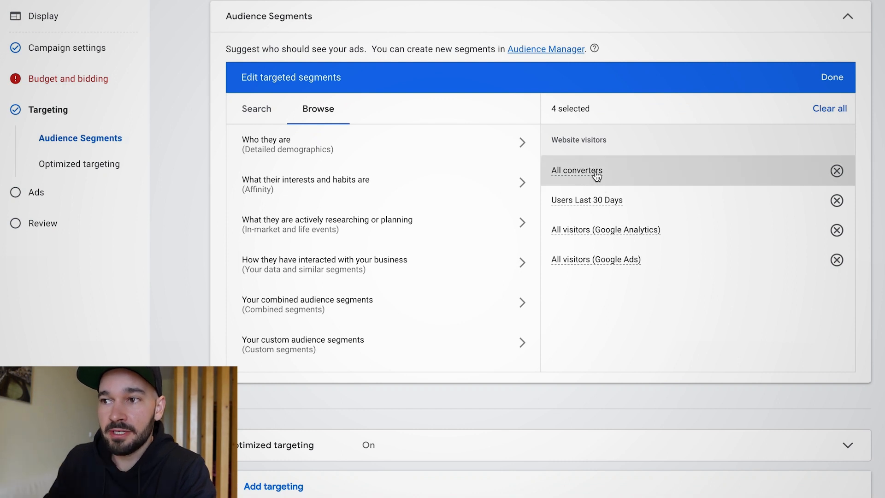
pyautogui.moveTo(597, 175)
pyautogui.moveTo(663, 166); pyautogui.dragTo(718, 172)
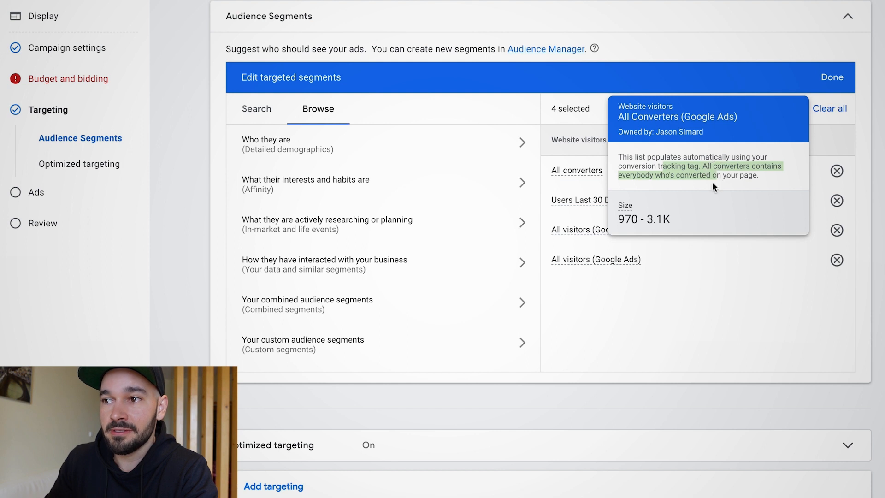
pyautogui.moveTo(587, 201)
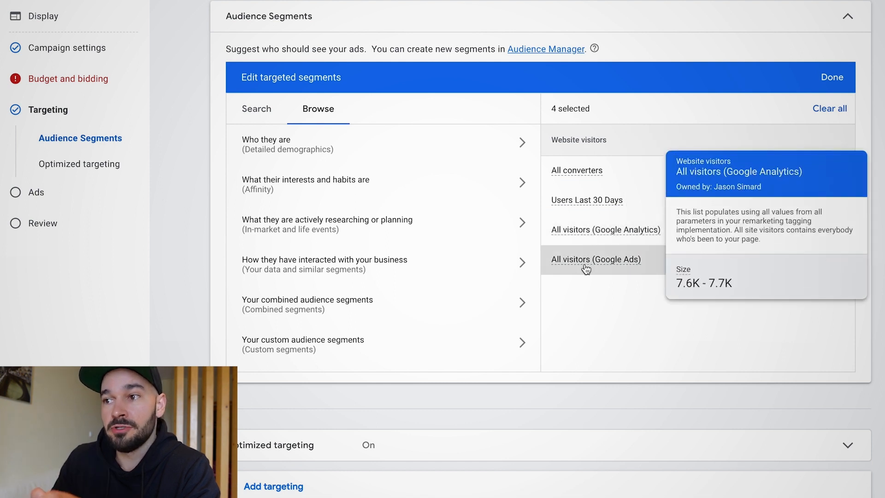
pyautogui.moveTo(586, 270)
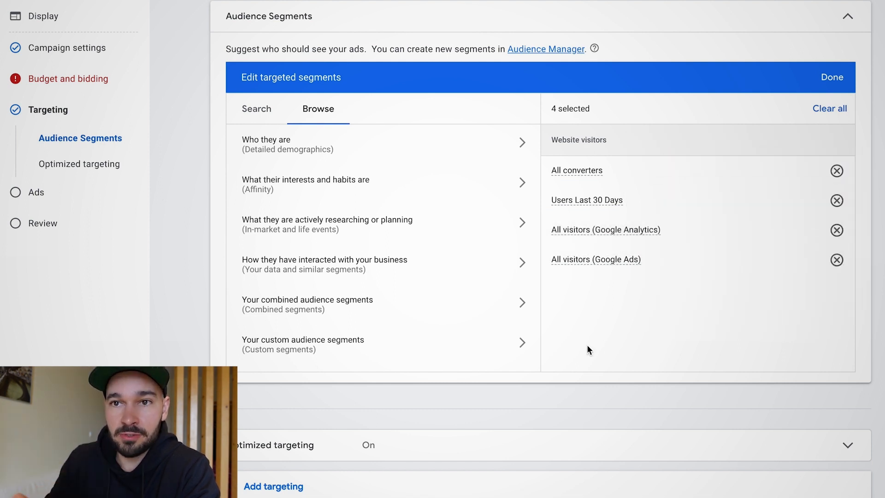
# Continue from targeting to ad creation and look over the responsive display ad form.
pyautogui.scroll(-1, 589, 345)
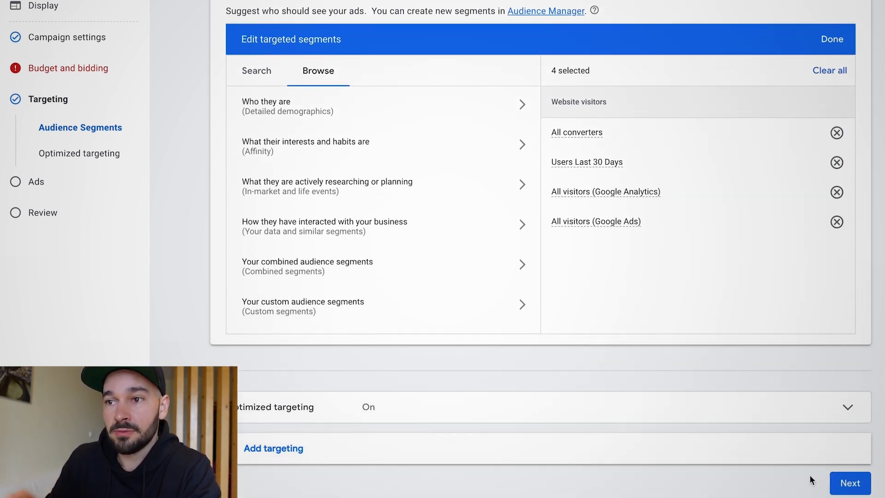
pyautogui.click(848, 482)
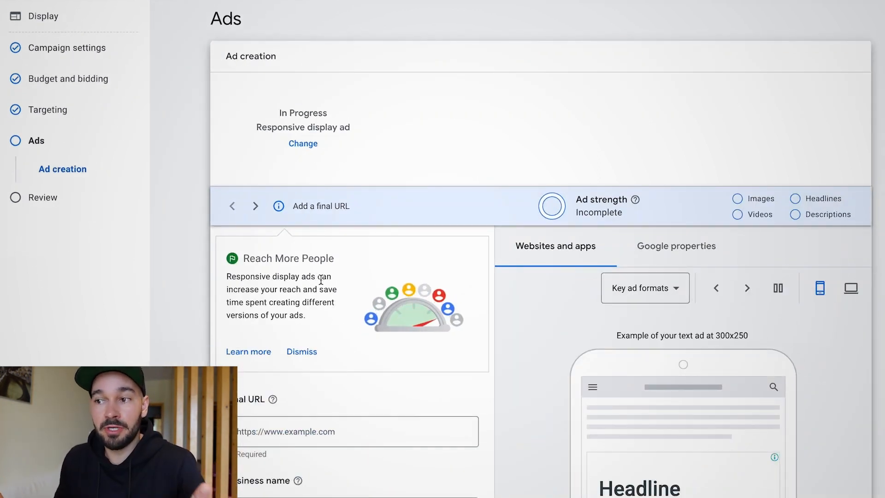
pyautogui.scroll(-1, 427, 266)
pyautogui.scroll(-3, 428, 265)
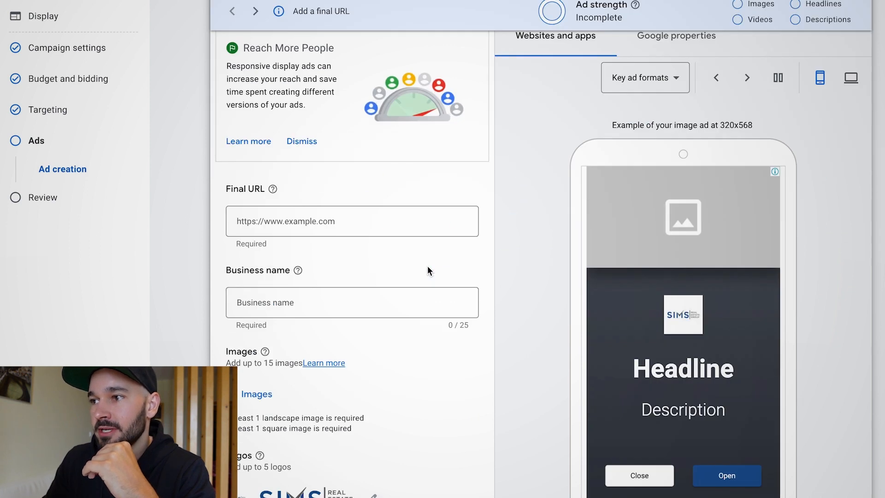
pyautogui.scroll(-3, 306, 237)
pyautogui.scroll(7, 305, 237)
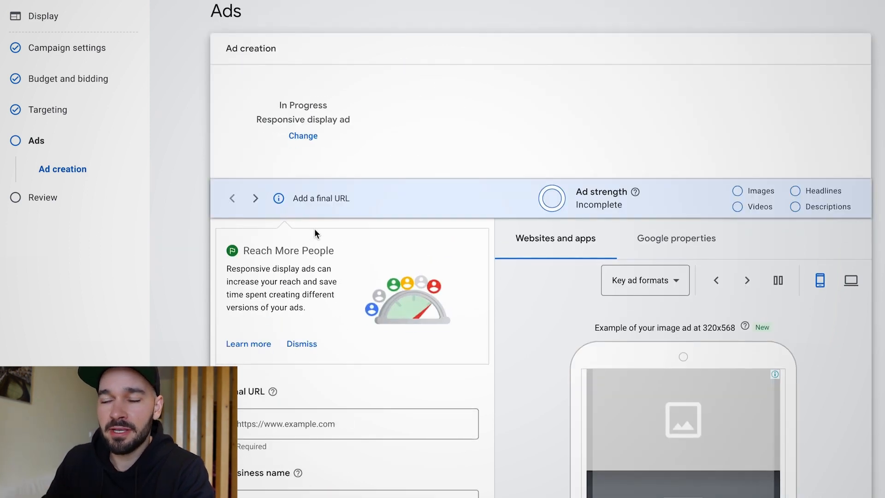
pyautogui.scroll(-1, 309, 249)
pyautogui.scroll(-1, 327, 319)
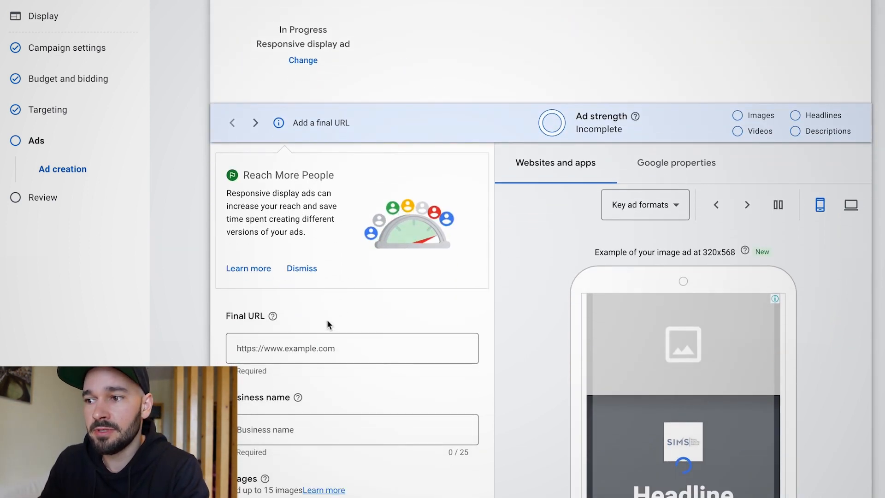
pyautogui.scroll(-2, 327, 319)
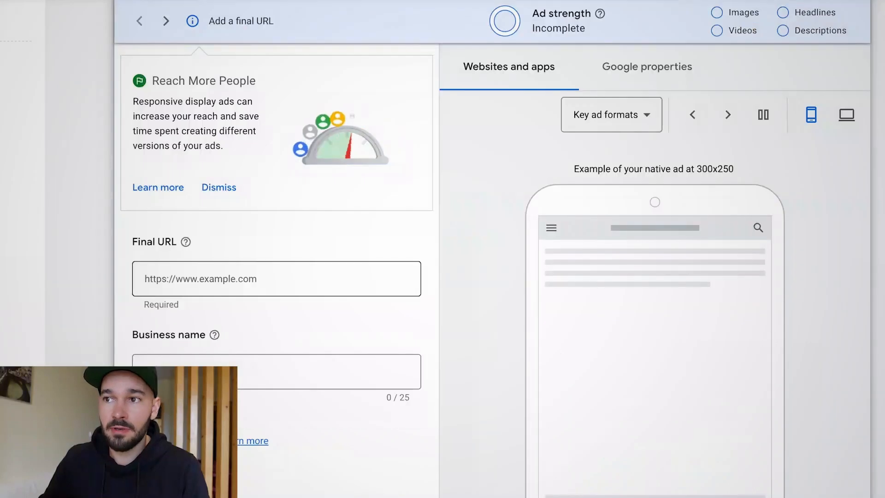
pyautogui.click(263, 279)
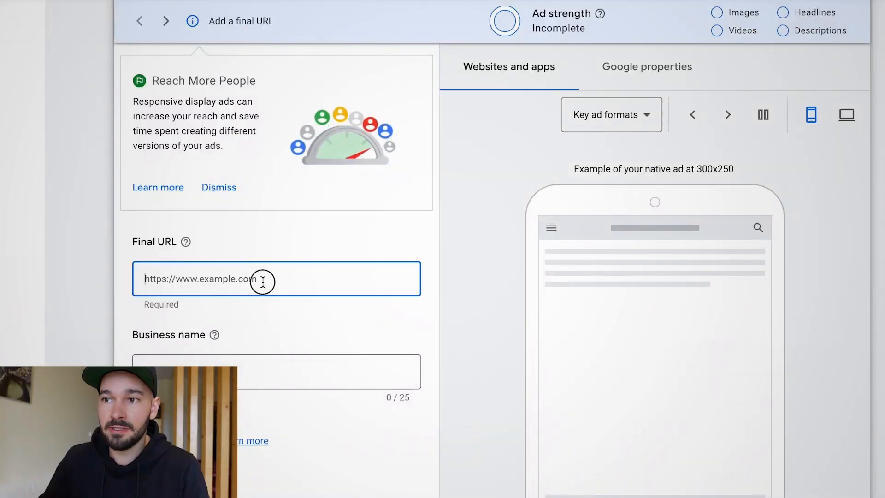
pyautogui.write('https://www.simsrealestate.ca/nanaimo-british-columbia/')
pyautogui.click(118, 275)
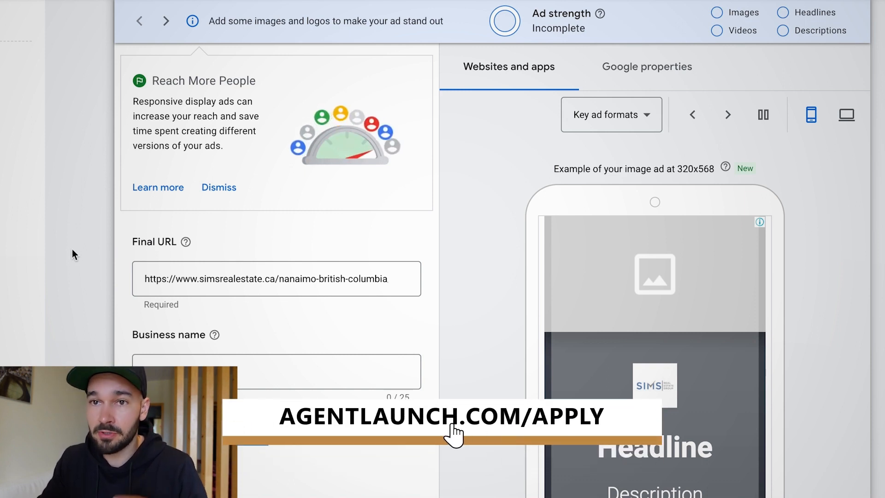
pyautogui.moveTo(275, 279); pyautogui.dragTo(145, 279)
pyautogui.tripleClick(157, 280)
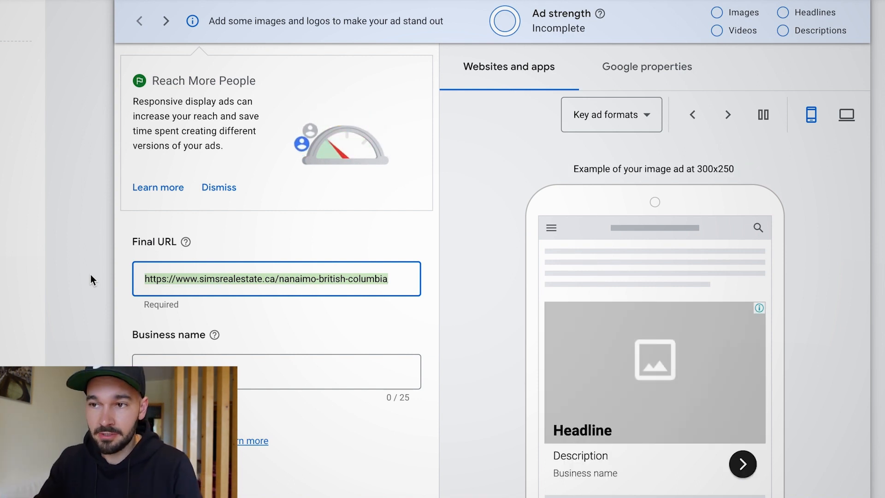
# Set the ad's business name to Sims Real Estate.
pyautogui.click(242, 370)
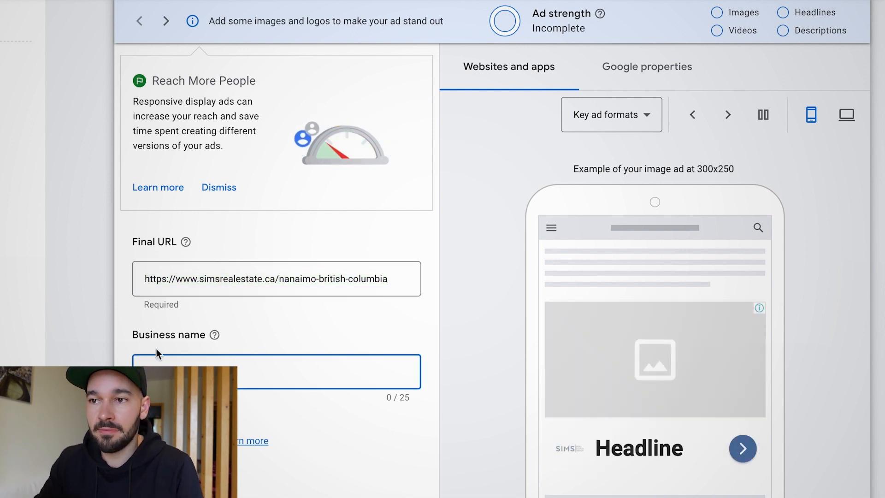
pyautogui.scroll(-1, 156, 348)
pyautogui.write('Sims Real Estate')
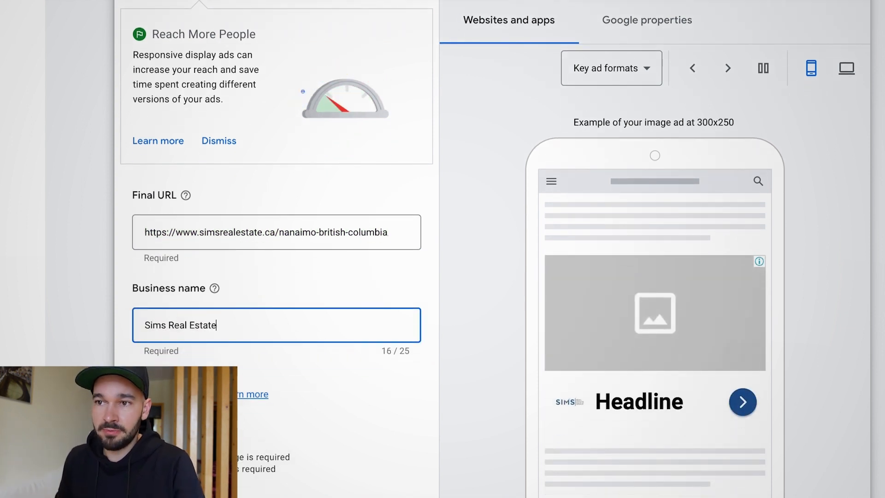
# Add the three Nanaimo landscape images 4.png, 8.png and 12.png from the asset library to the ad.
pyautogui.scroll(-3, 196, 222)
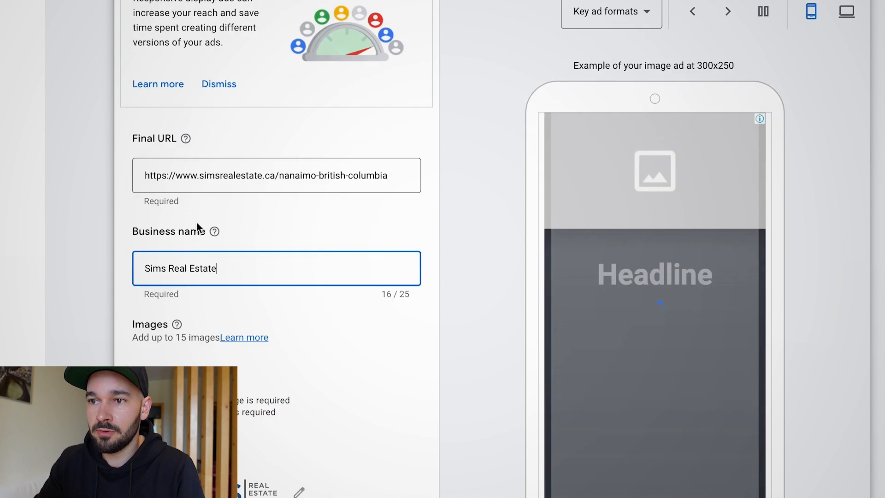
pyautogui.click(166, 286)
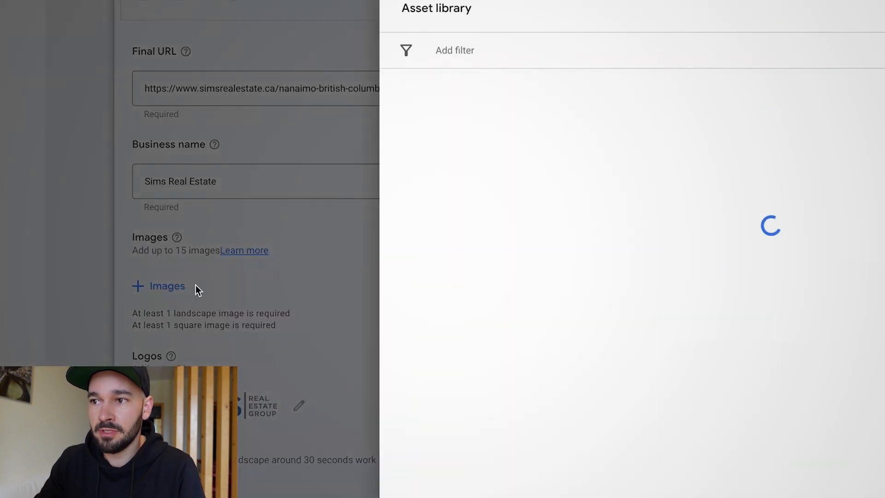
pyautogui.scroll(-10, 737, 254)
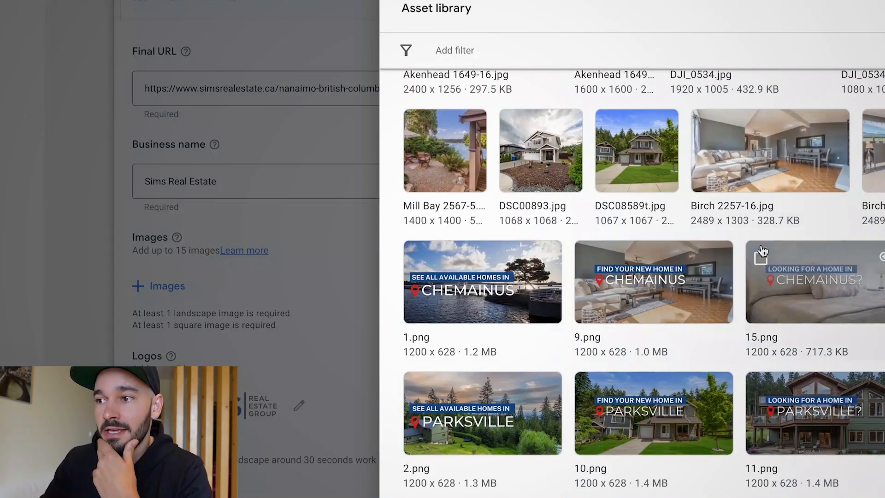
pyautogui.scroll(-8, 763, 251)
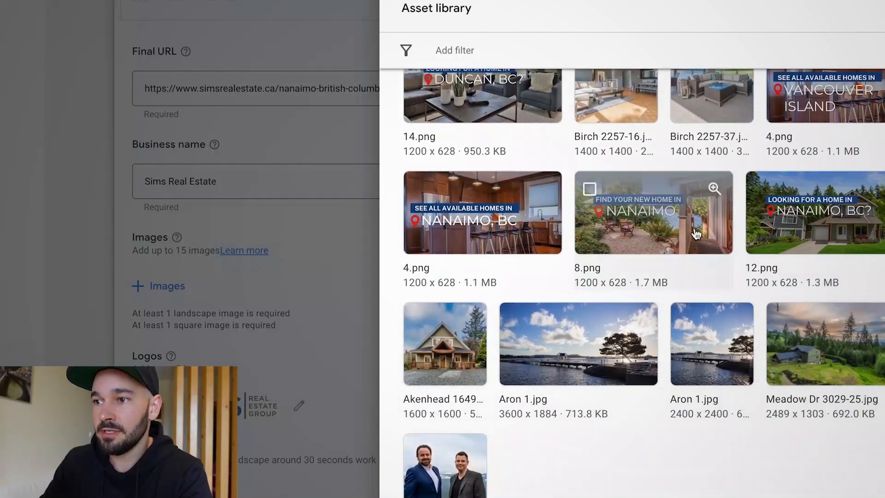
pyautogui.click(697, 234)
pyautogui.click(553, 244)
pyautogui.click(812, 212)
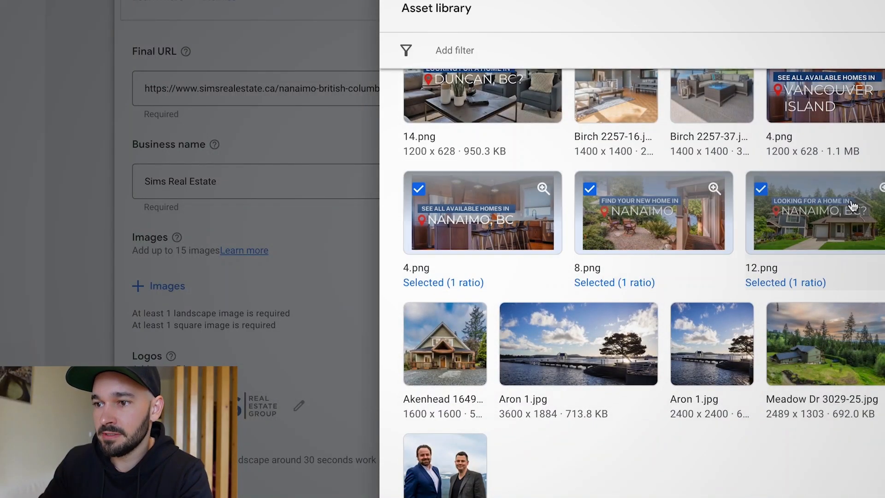
pyautogui.scroll(-1, 811, 212)
pyautogui.click(404, 497)
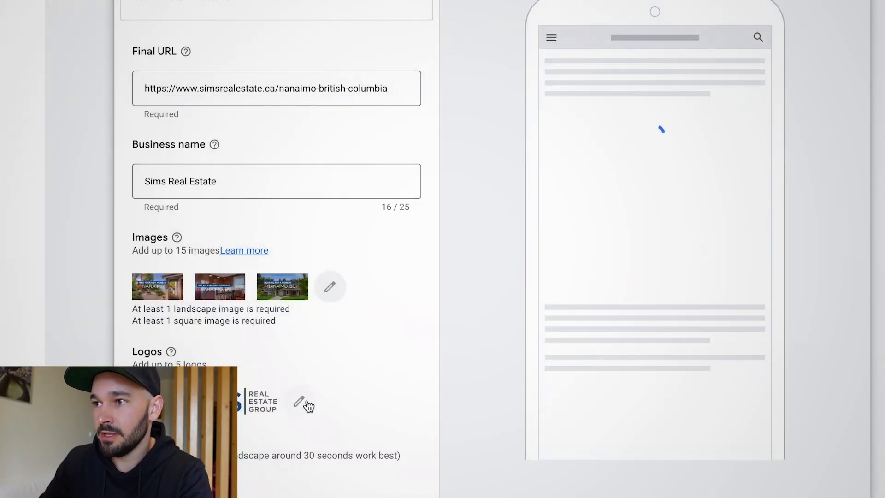
# Enter "Search All Nanaimo Homes" as the first headline, completing it from the suggested text.
pyautogui.scroll(-3, 365, 344)
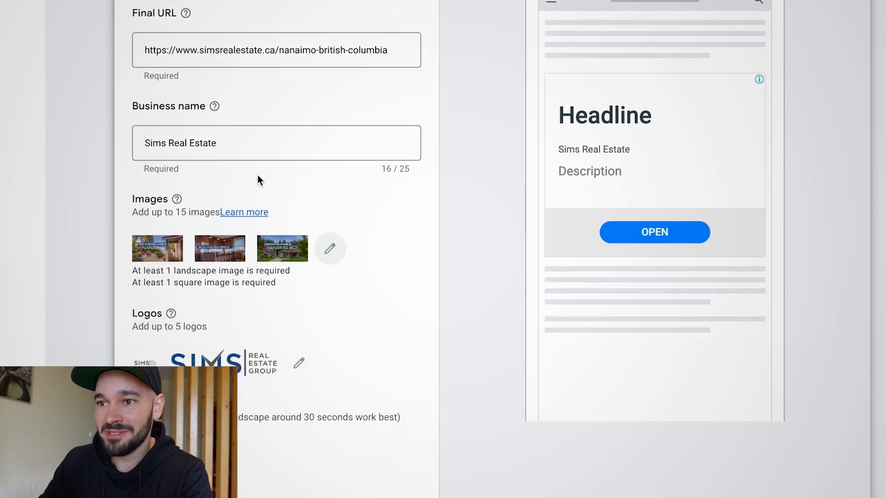
pyautogui.scroll(-5, 240, 291)
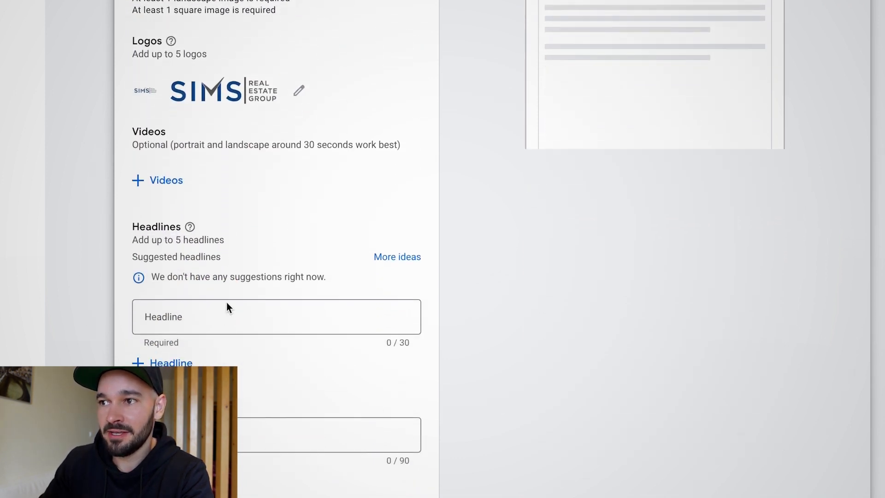
pyautogui.click(218, 317)
pyautogui.write('Search All')
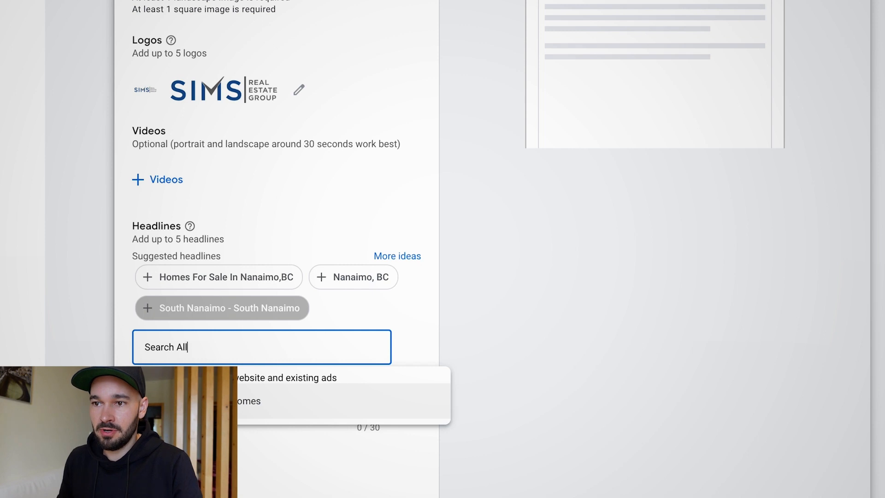
pyautogui.click(360, 401)
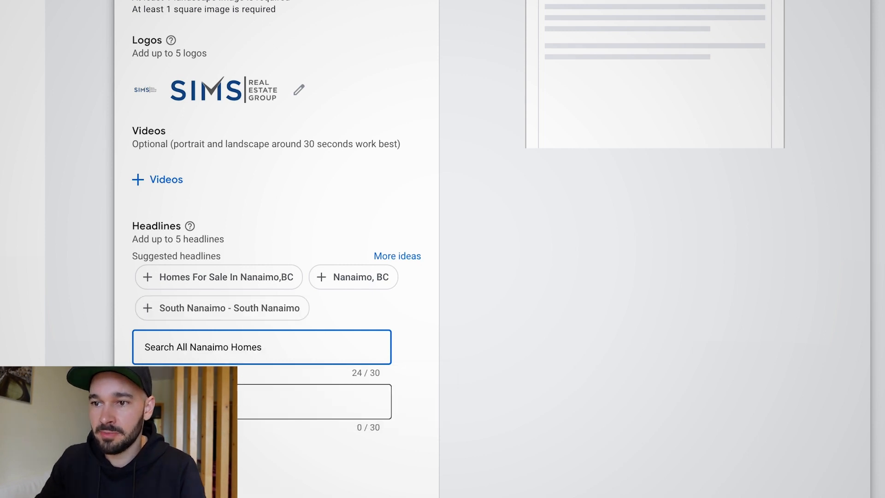
# Enter "Search Nanaimo Real Estate" as the second headline.
pyautogui.click(332, 400)
pyautogui.write('Search Nanaimo Real')
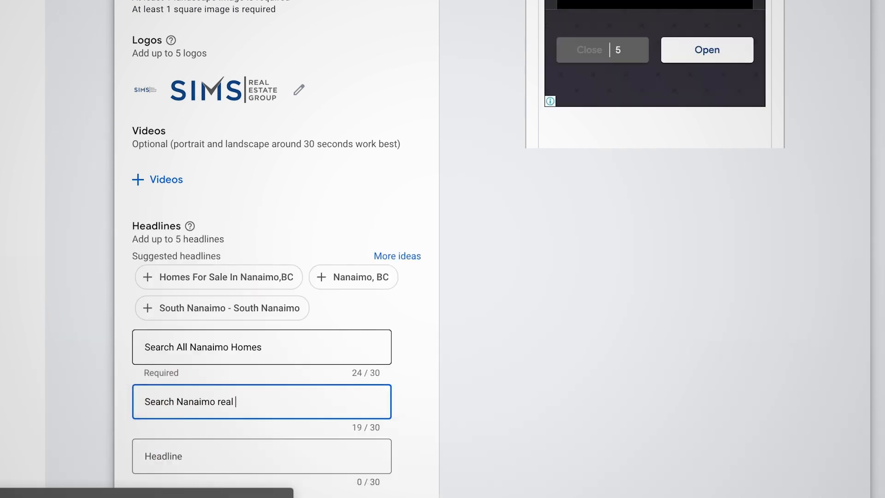
pyautogui.write(' Estate')
pyautogui.click(79, 372)
pyautogui.scroll(-2, 78, 371)
# Try "Try Our Advanced MLS Search" as the third headline and clear it again.
pyautogui.click(152, 375)
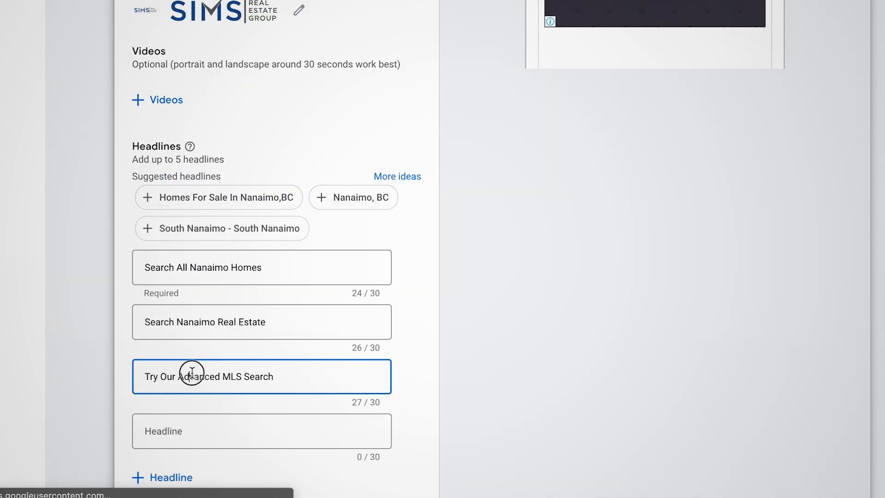
pyautogui.moveTo(276, 377); pyautogui.dragTo(195, 374)
pyautogui.press('BackSpace')
pyautogui.press('BackSpace')
pyautogui.press('BackSpace')
pyautogui.press('BackSpace')
pyautogui.press('BackSpace')
pyautogui.press('BackSpace')
pyautogui.press('BackSpace')
pyautogui.press('BackSpace')
pyautogui.press('BackSpace')
pyautogui.press('BackSpace')
pyautogui.press('BackSpace')
pyautogui.press('BackSpace')
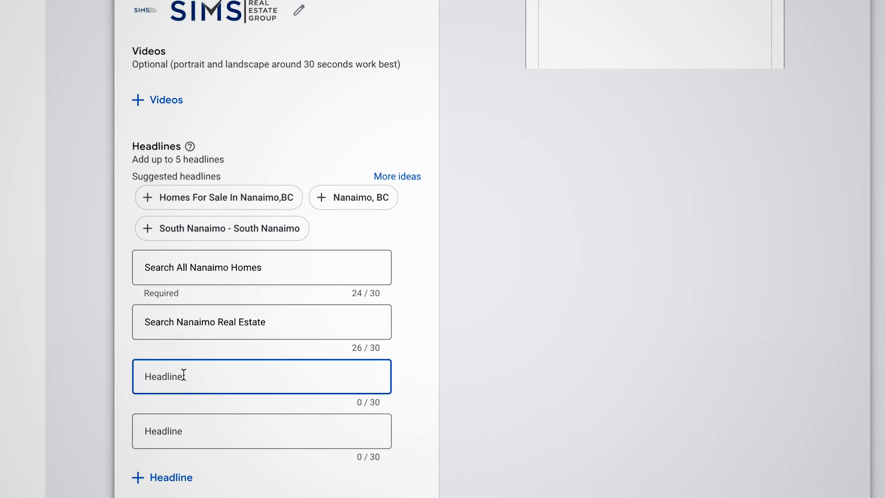
# Put "Try Our Advanced MLS Search" back as the third headline and leave the fourth headline empty.
pyautogui.click(183, 375)
pyautogui.click(185, 384)
pyautogui.tripleClick(207, 431)
pyautogui.press('super+c')
pyautogui.click(208, 382)
pyautogui.press('super+v')
pyautogui.tripleClick(263, 433)
pyautogui.press('BackSpace')
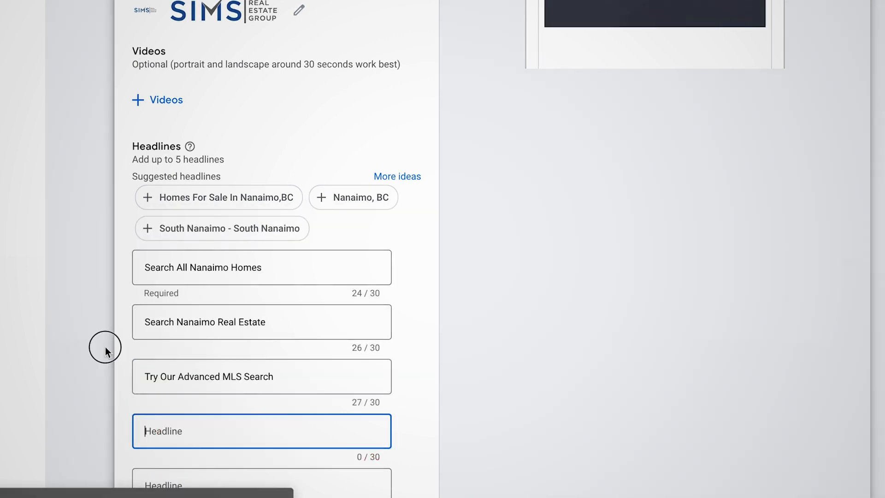
# Add the suggested Nanaimo homes headline as the fourth one and edit it to read "Homes For Sale In Nanaimo BC".
pyautogui.click(217, 198)
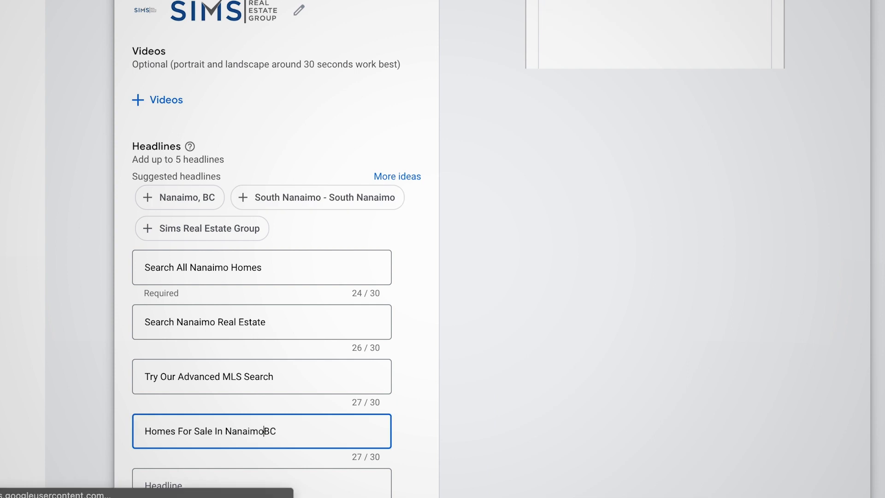
pyautogui.click(87, 410)
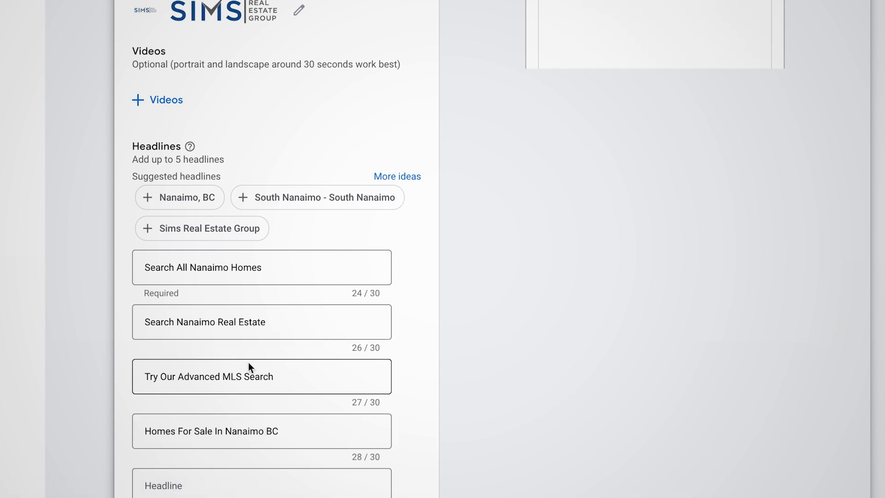
# Replace the third headline with "Homes For Sale In Nanaimo BC" and empty the fourth headline.
pyautogui.moveTo(291, 377); pyautogui.dragTo(106, 367)
pyautogui.press('BackSpace')
pyautogui.click(218, 431)
pyautogui.click(211, 386)
pyautogui.write('Duplex and Triplex')
pyautogui.press('super+v')
pyautogui.click(214, 375)
pyautogui.tripleClick(221, 410)
pyautogui.press('super+v')
pyautogui.tripleClick(214, 429)
pyautogui.press('BackSpace')
pyautogui.click(121, 393)
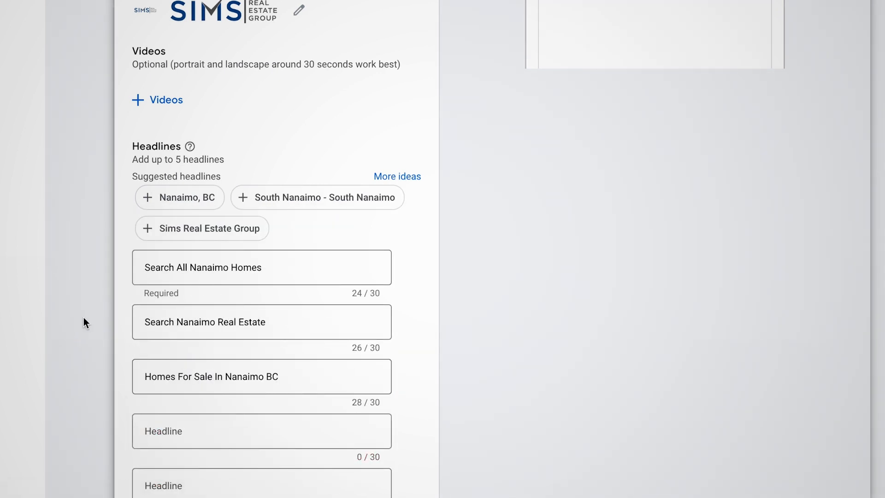
# Review the wording of the three entered headlines, marking each one in turn.
pyautogui.scroll(-1, 114, 327)
pyautogui.moveTo(151, 247); pyautogui.dragTo(226, 311)
pyautogui.scroll(-2, 226, 311)
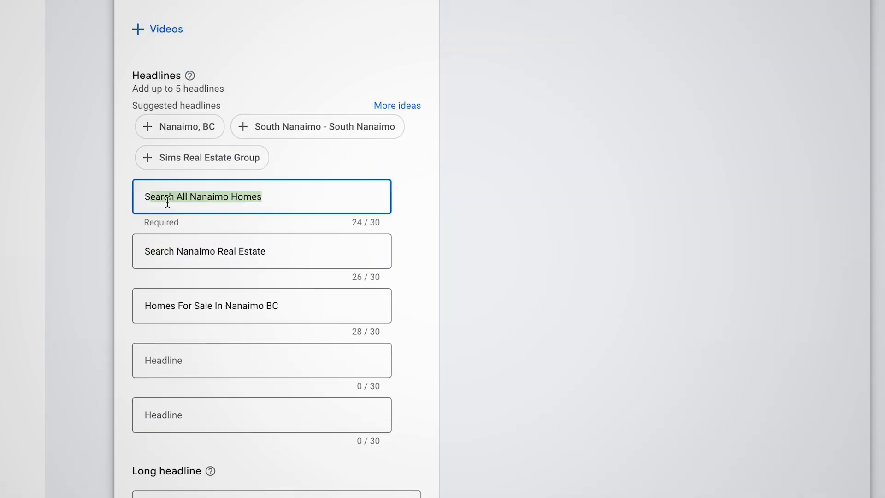
pyautogui.doubleClick(160, 302)
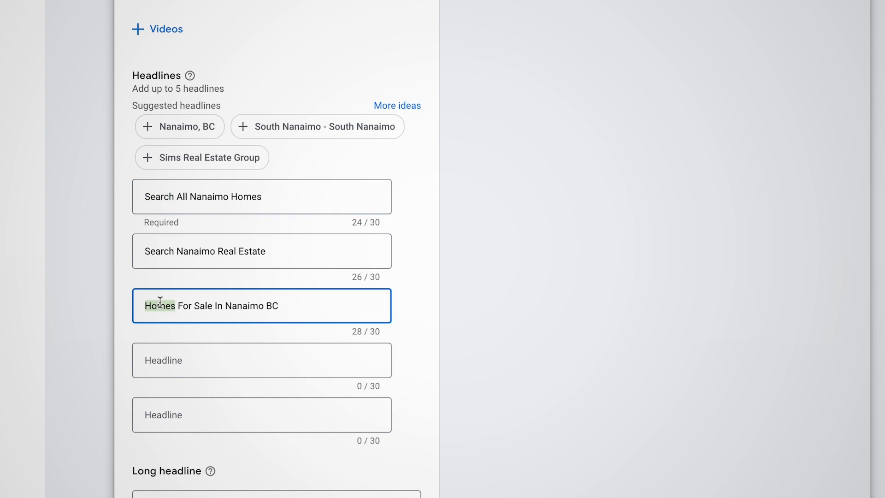
pyautogui.click(173, 197)
pyautogui.click(213, 245)
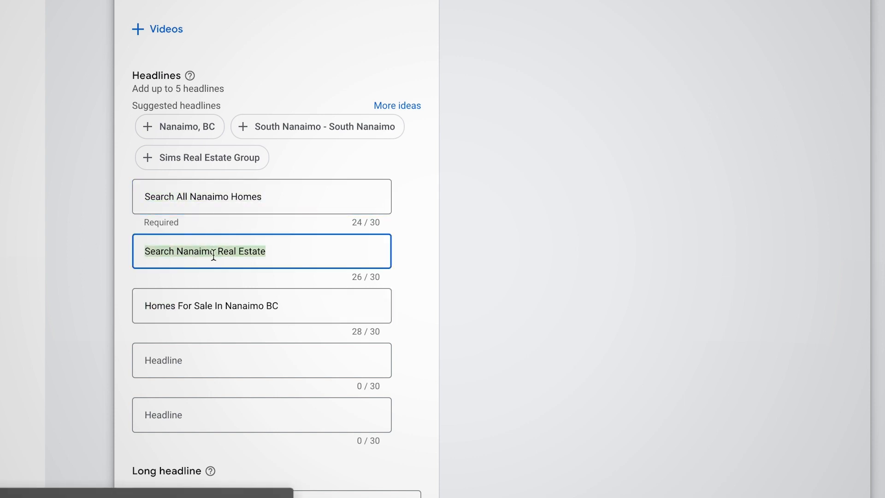
pyautogui.click(205, 297)
pyautogui.click(113, 284)
# Enter "Search All Homes" in the long headline.
pyautogui.scroll(-3, 146, 323)
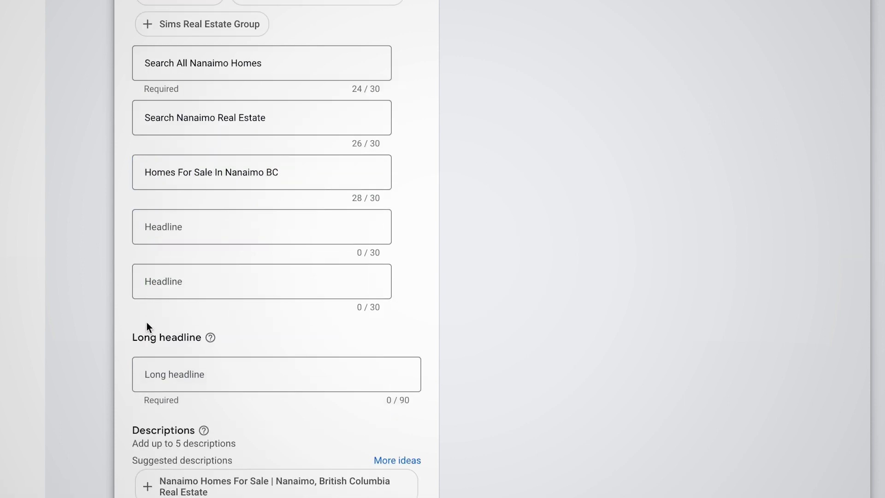
pyautogui.click(207, 174)
pyautogui.click(195, 374)
pyautogui.write('Search A')
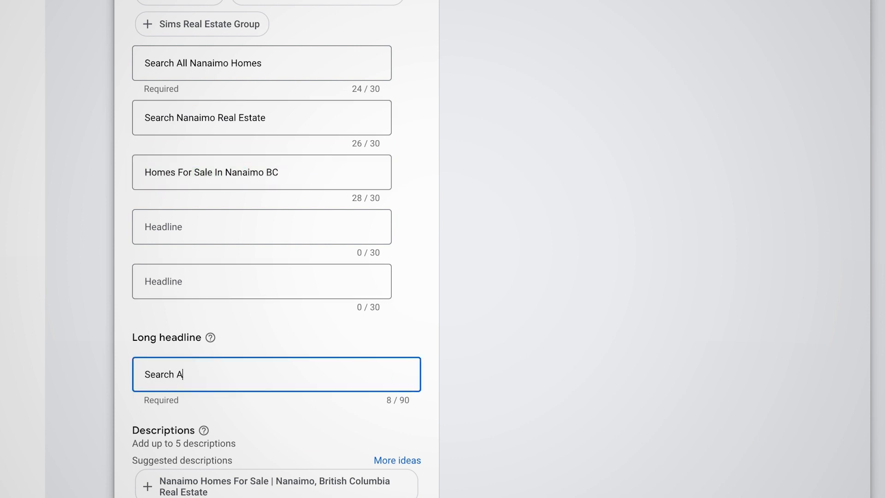
pyautogui.write('ll Homes')
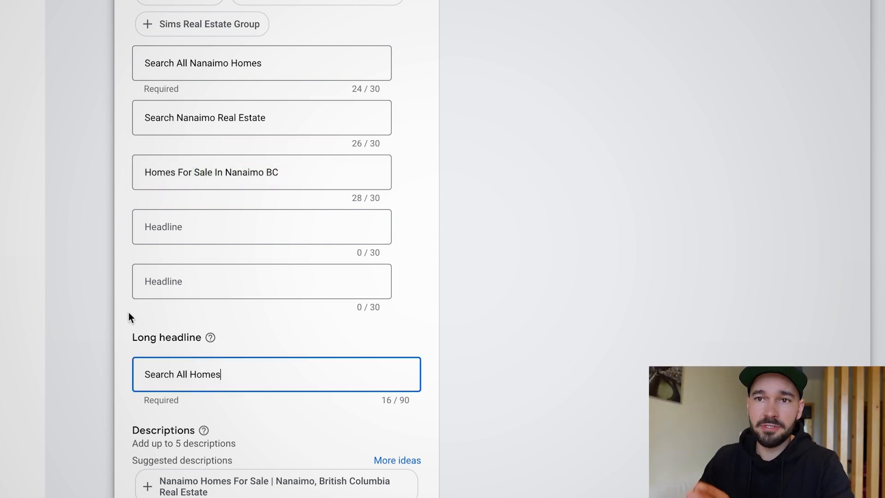
# Switch the ad preview to Google properties and examine how the opened ad looks in Gmail.
pyautogui.scroll(15, 250, 273)
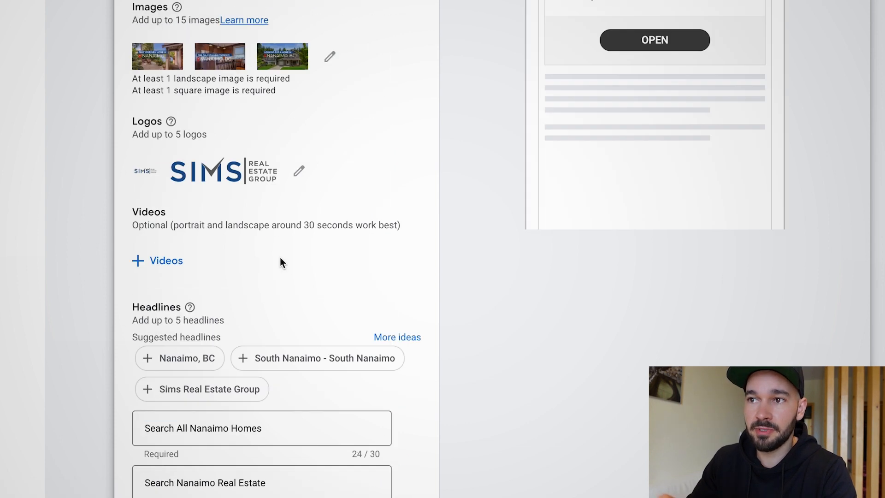
pyautogui.scroll(-1, 661, 78)
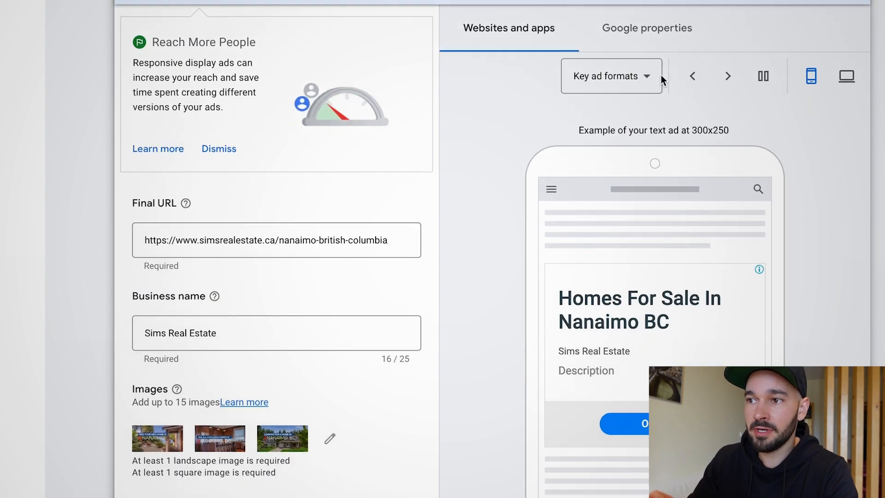
pyautogui.click(654, 33)
pyautogui.scroll(-4, 677, 84)
pyautogui.scroll(3, 677, 85)
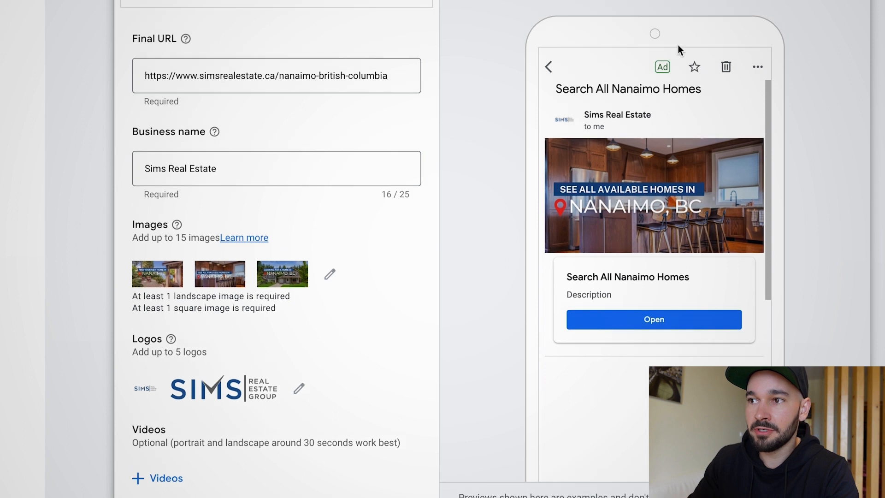
pyautogui.scroll(2, 811, 206)
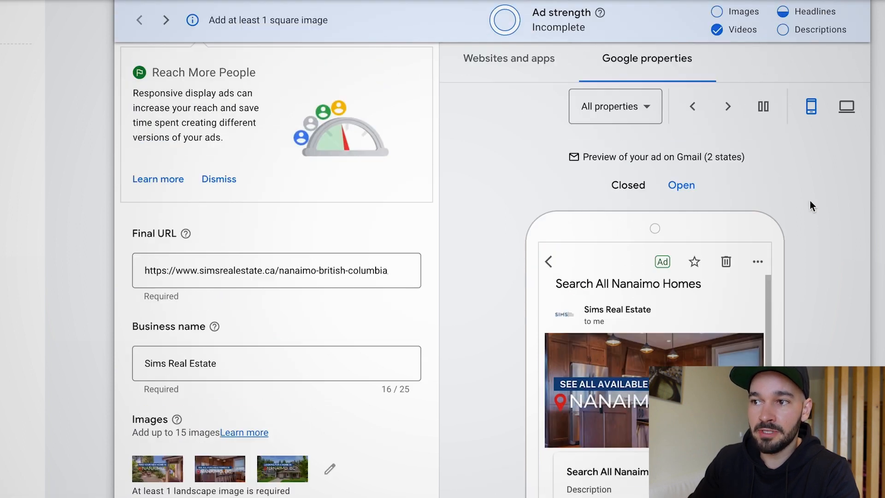
# Show the closed state of the Gmail preview and examine the ad's listing under Promotions.
pyautogui.click(644, 185)
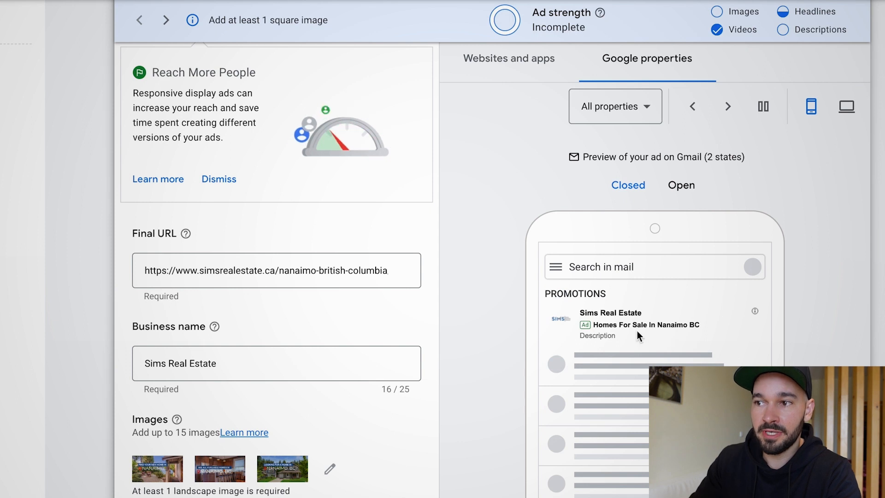
pyautogui.scroll(-3, 635, 328)
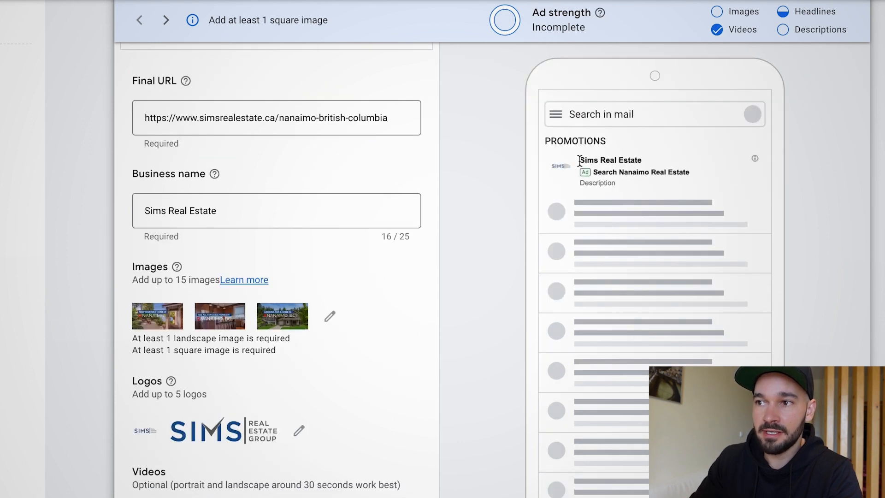
pyautogui.scroll(1, 605, 178)
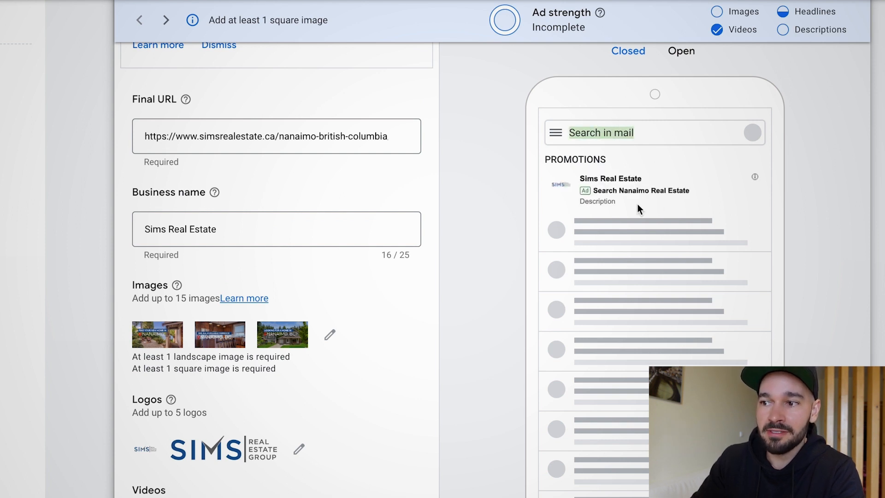
pyautogui.scroll(5, 638, 204)
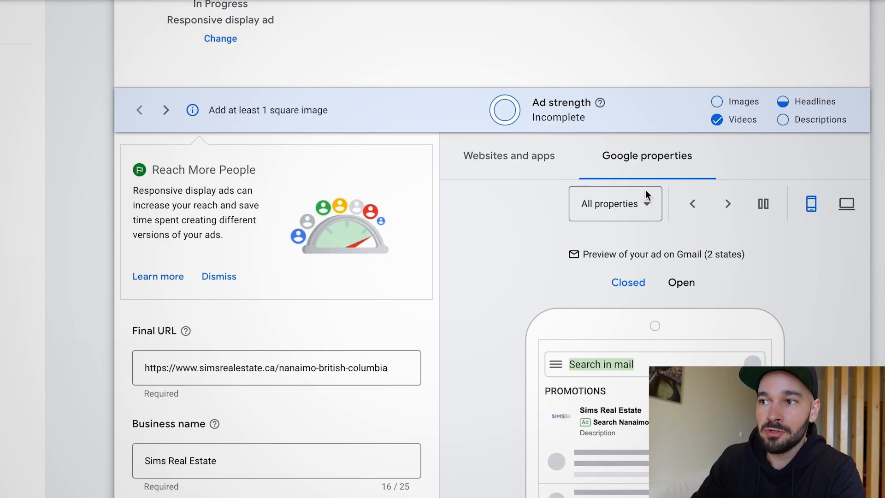
# Return to the websites and apps preview and look over the example text ad.
pyautogui.click(551, 173)
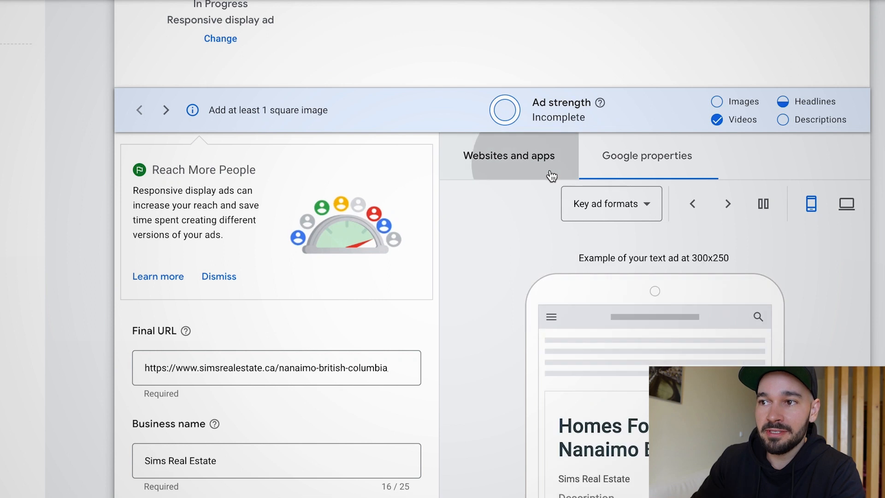
pyautogui.scroll(-4, 597, 261)
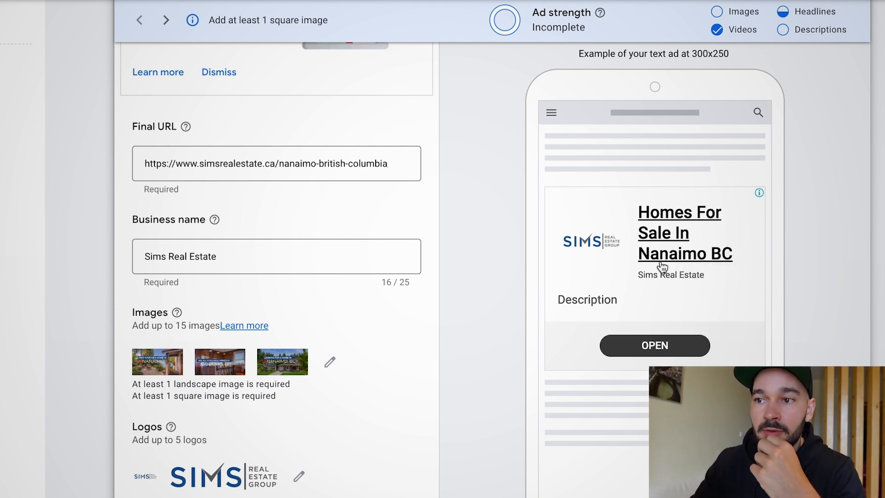
# Add the square harbour photo and the square photo of the two men in suits from the asset library to the ad's images.
pyautogui.scroll(1, 328, 455)
pyautogui.moveTo(137, 420); pyautogui.dragTo(294, 435)
pyautogui.click(329, 400)
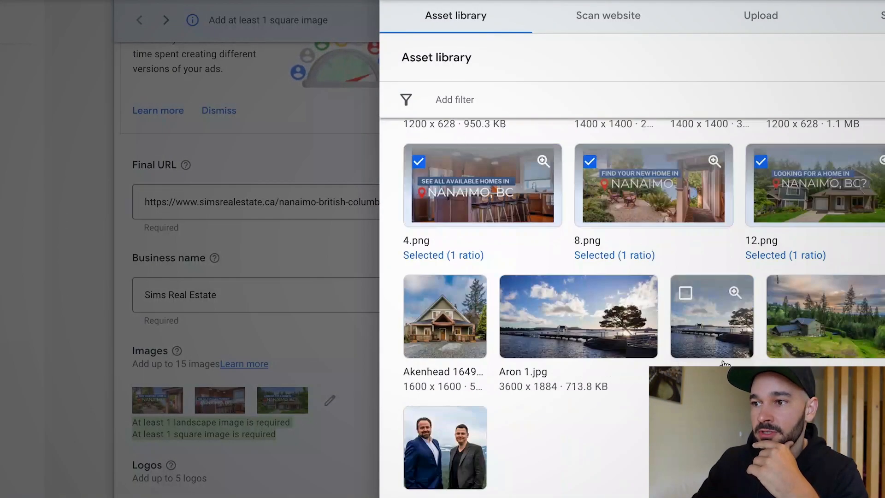
pyautogui.click(725, 330)
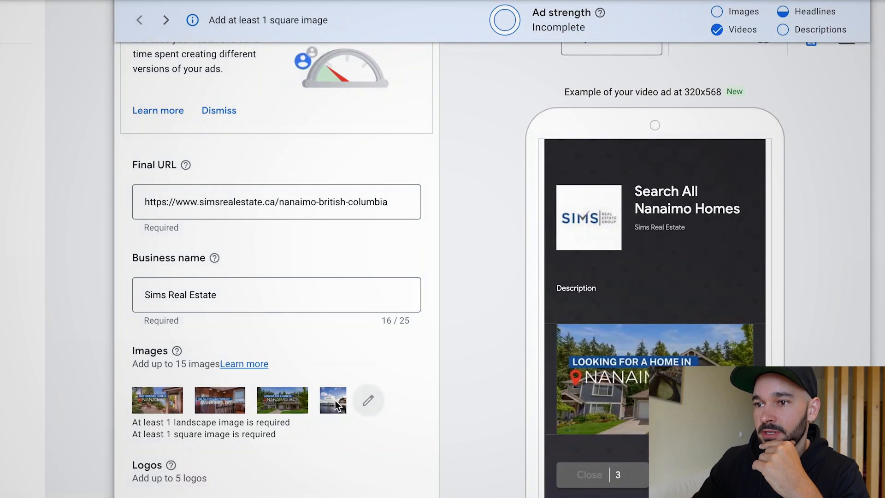
pyautogui.click(370, 400)
pyautogui.click(456, 420)
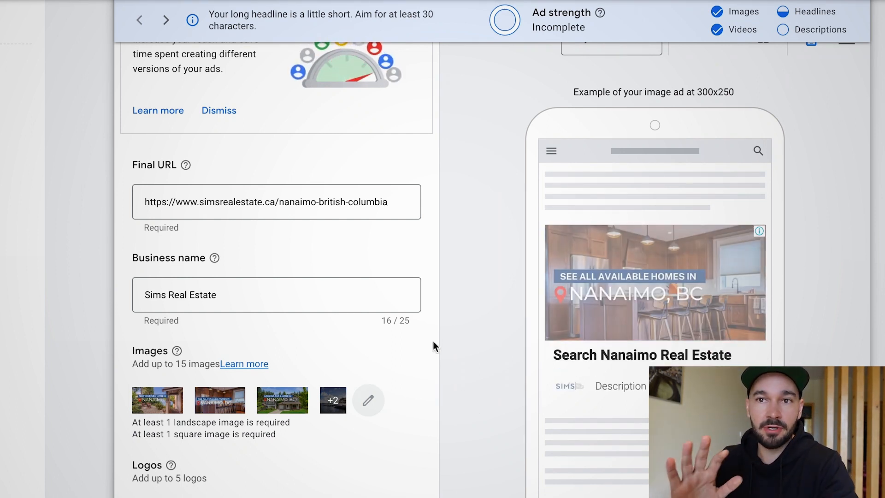
# Extend the long headline to read "Search All Homes For Sale in Nanaimo BC - Your Trusted Nanaimo Real Estate Advisors".
pyautogui.scroll(-5, 423, 383)
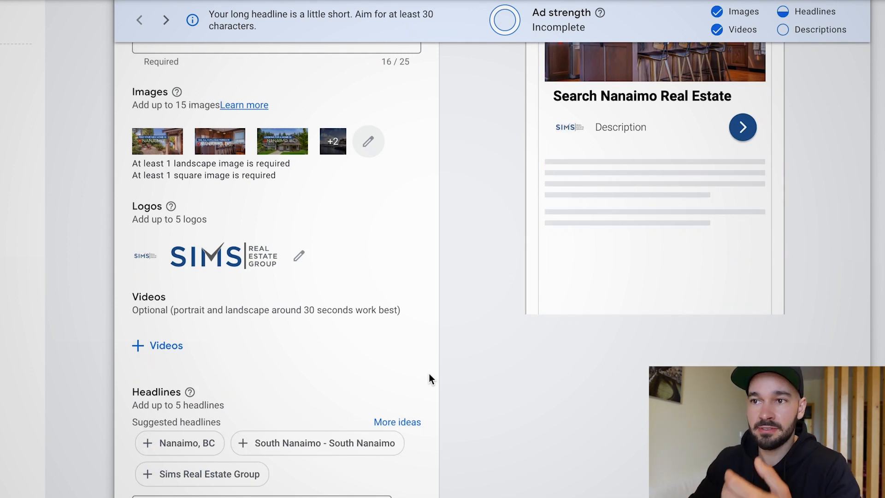
pyautogui.scroll(-6, 415, 375)
pyautogui.scroll(-2, 356, 380)
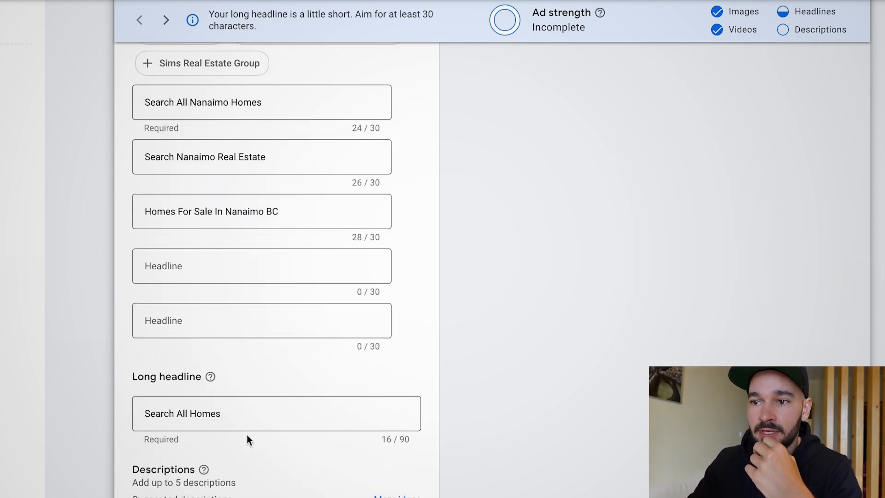
pyautogui.click(234, 413)
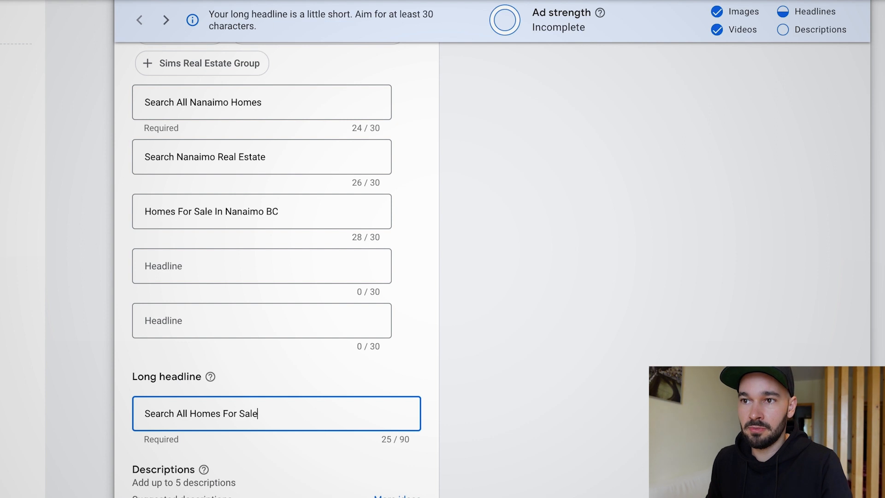
pyautogui.write('For Sale in Nanaimo')
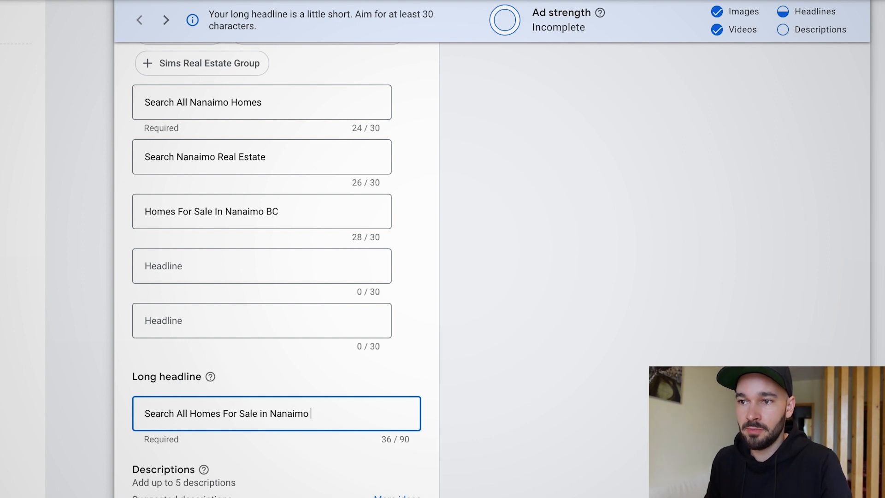
pyautogui.write(' BC - Your Trusted NAn')
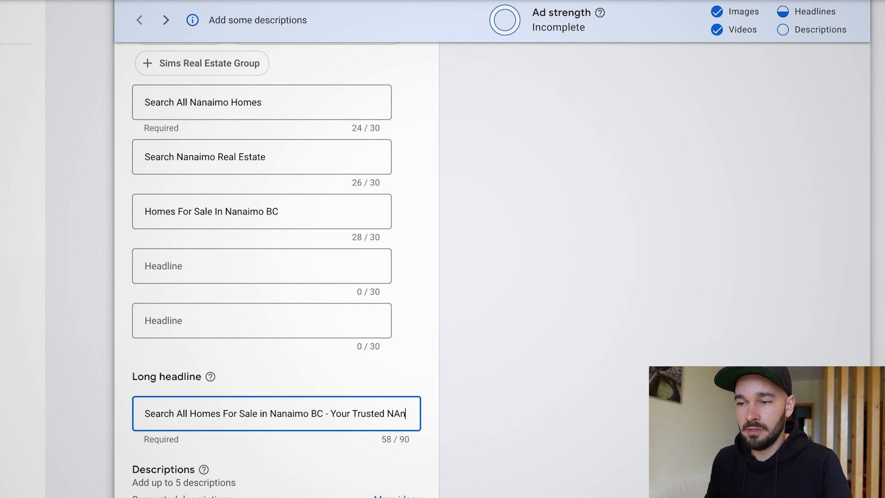
pyautogui.press('BackSpace')
pyautogui.write('naimo Real Estate Ad')
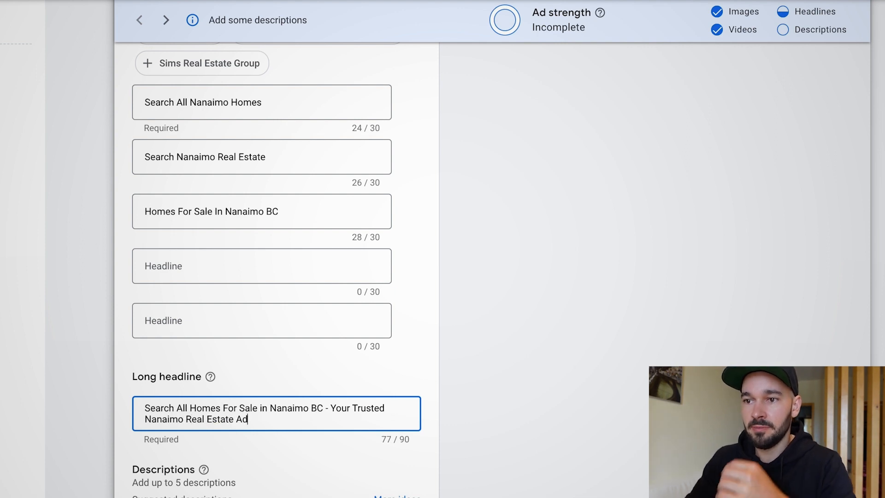
pyautogui.write('visor')
pyautogui.rightClick(265, 421)
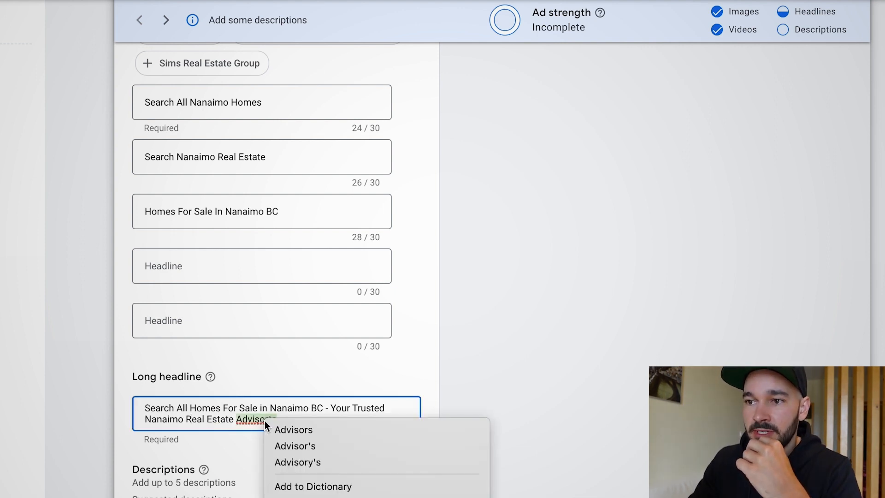
pyautogui.click(293, 430)
pyautogui.click(111, 361)
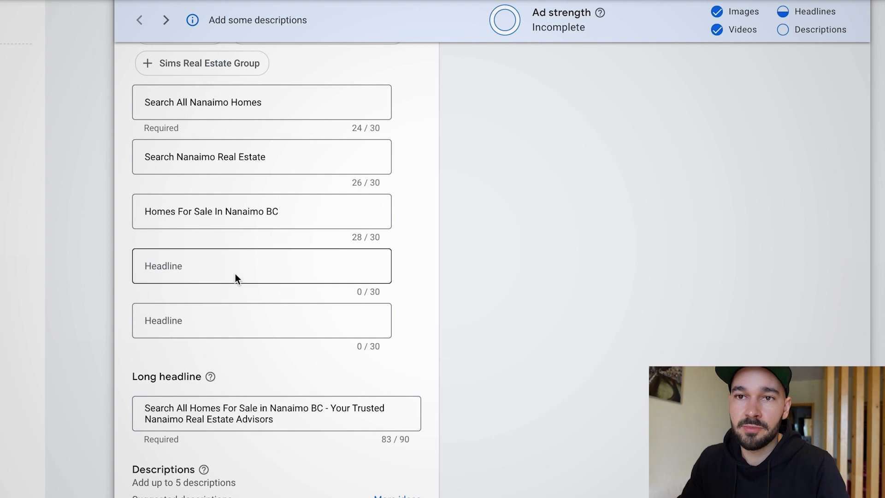
# Add the suggested descriptions "Nanaimo Homes For Sale | Nanaimo, British Columbia Real Estate" and "Our website has all the MLS® + Private Listings".
pyautogui.scroll(-5, 233, 277)
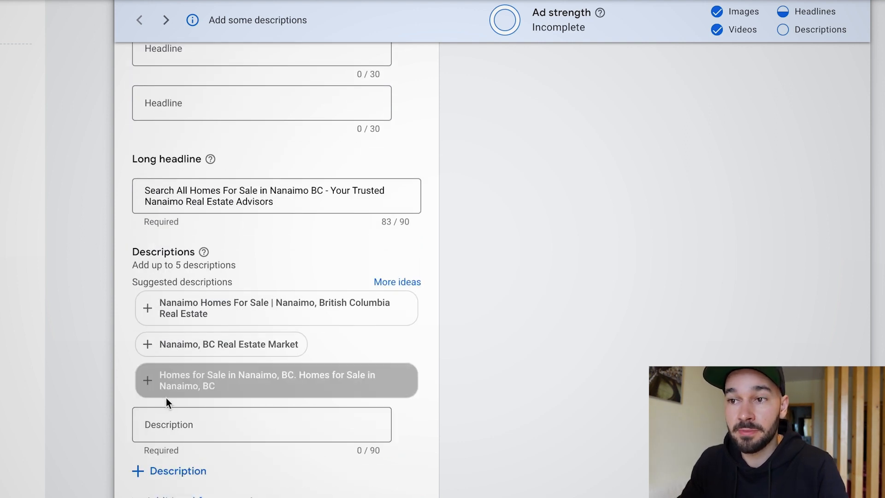
pyautogui.click(331, 313)
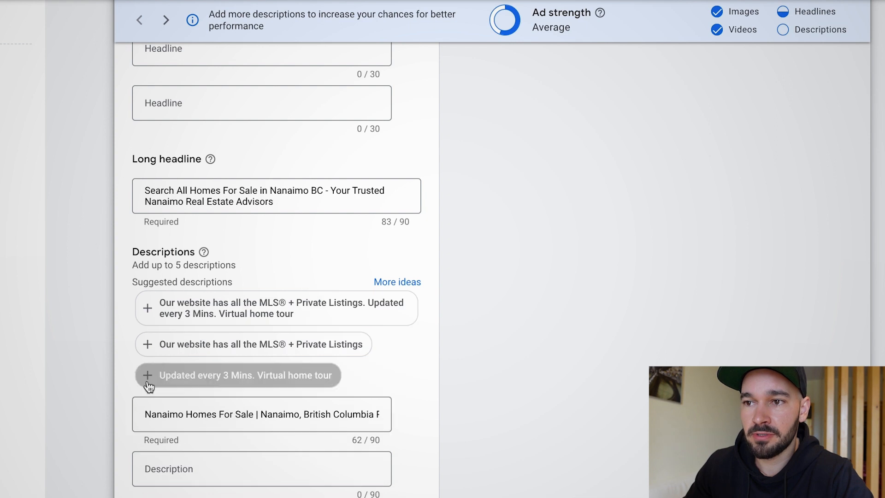
pyautogui.click(204, 342)
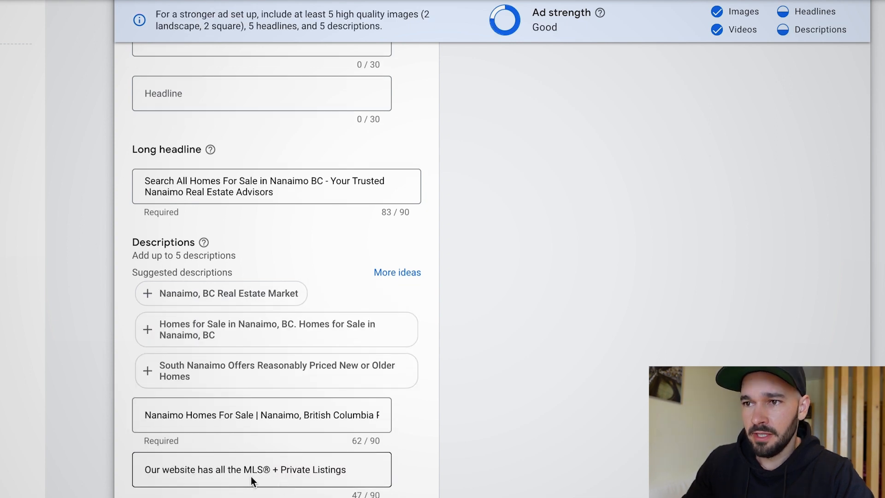
pyautogui.scroll(-2, 268, 466)
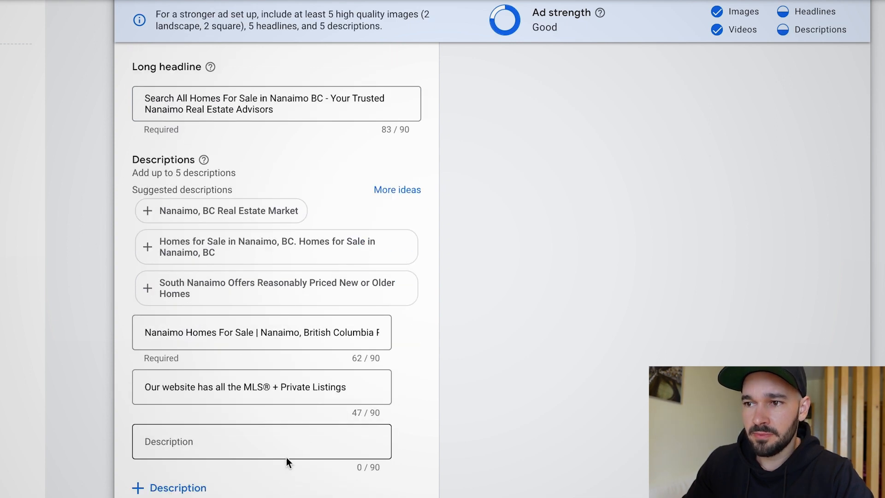
pyautogui.tripleClick(237, 387)
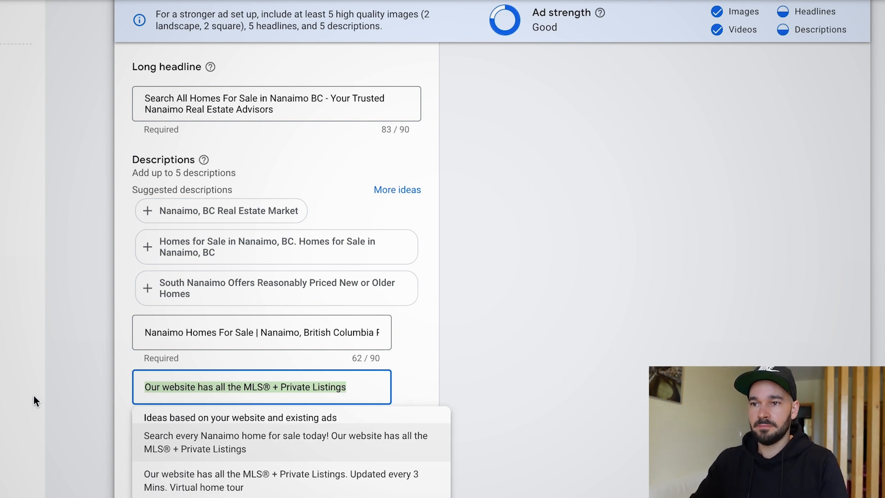
pyautogui.click(59, 373)
# Fill the third description from the "Updated every 3 Mins" idea and extend it to "Award Winning MLS Search Updated every 3 Mins".
pyautogui.click(246, 439)
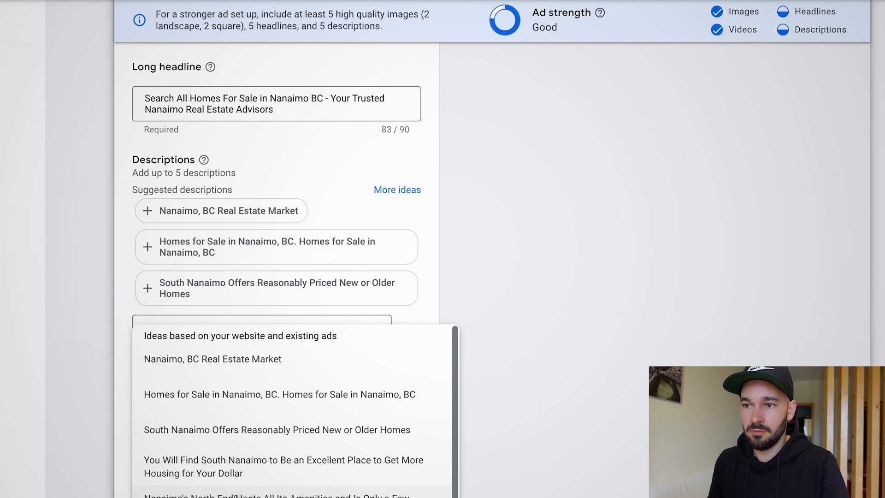
pyautogui.scroll(-1, 234, 495)
pyautogui.click(157, 436)
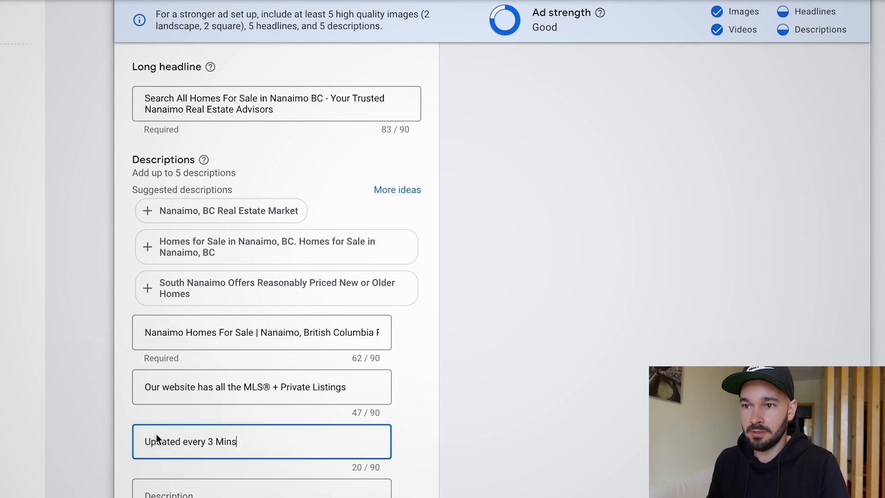
pyautogui.click(155, 438)
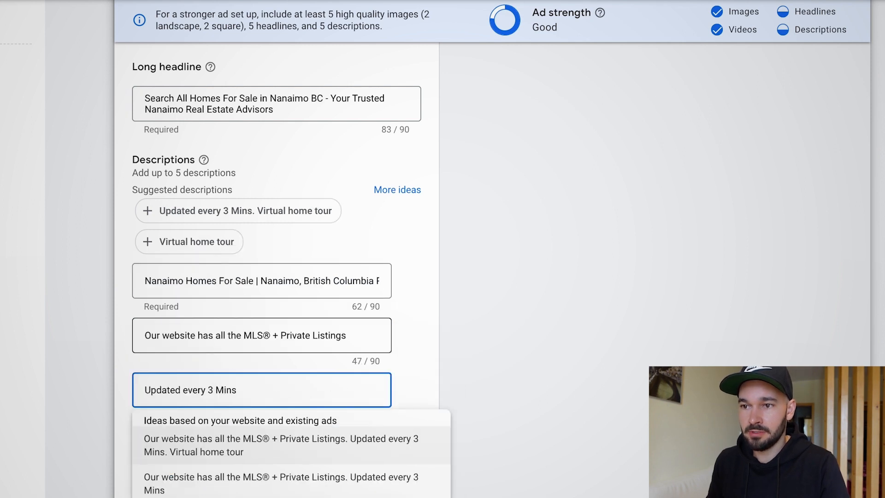
pyautogui.write('Award S')
pyautogui.write('inn')
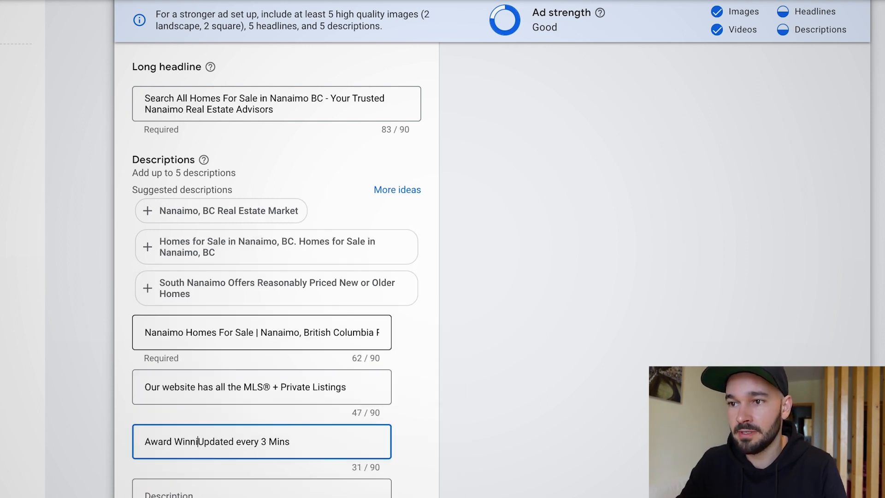
pyautogui.write('ing MLS Search')
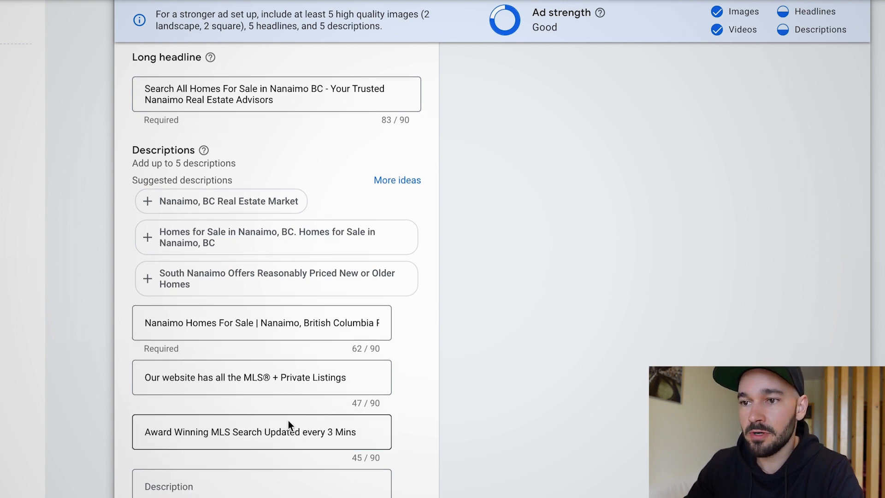
# Check how the description appears in the ad preview and review the entered headlines and first description.
pyautogui.scroll(20, 282, 425)
pyautogui.scroll(-7, 541, 365)
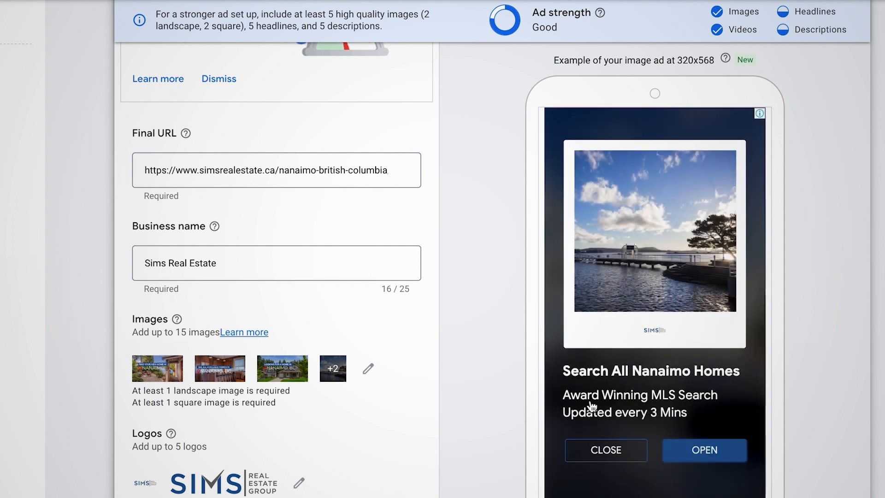
pyautogui.scroll(-15, 557, 425)
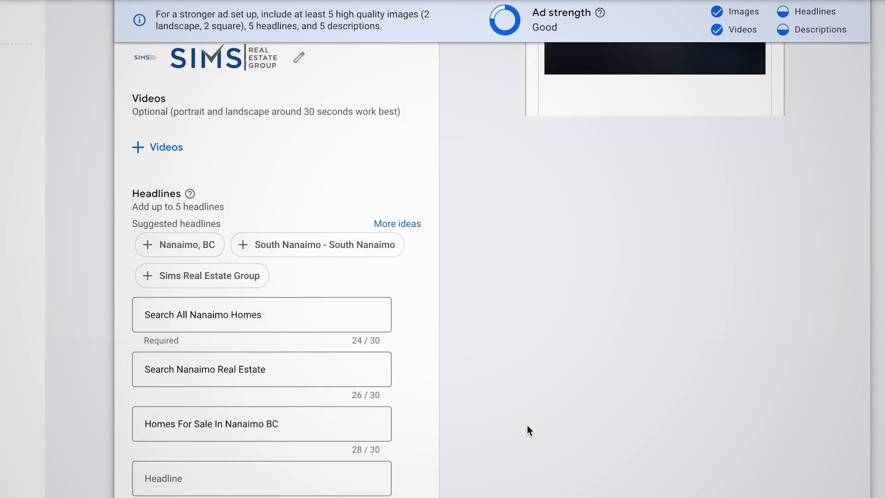
pyautogui.moveTo(151, 426); pyautogui.dragTo(293, 435)
pyautogui.scroll(-2, 437, 431)
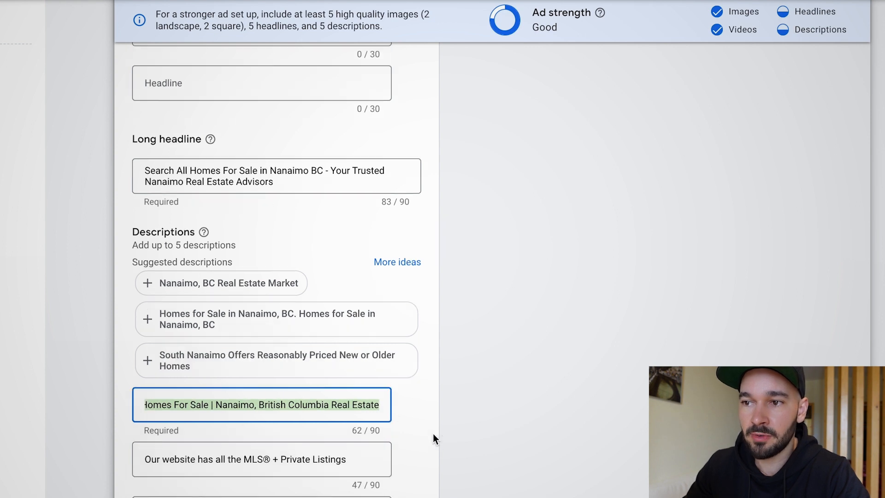
# Replace the second description with the idea "Search every Nanaimo home for sale today! Our website has all the MLS® + Private Listings".
pyautogui.moveTo(138, 413); pyautogui.dragTo(409, 421)
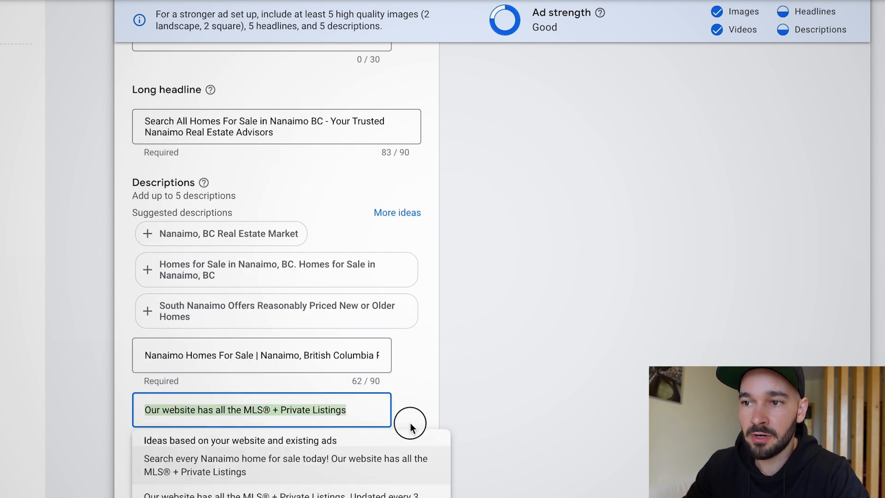
pyautogui.click(364, 421)
pyautogui.click(310, 470)
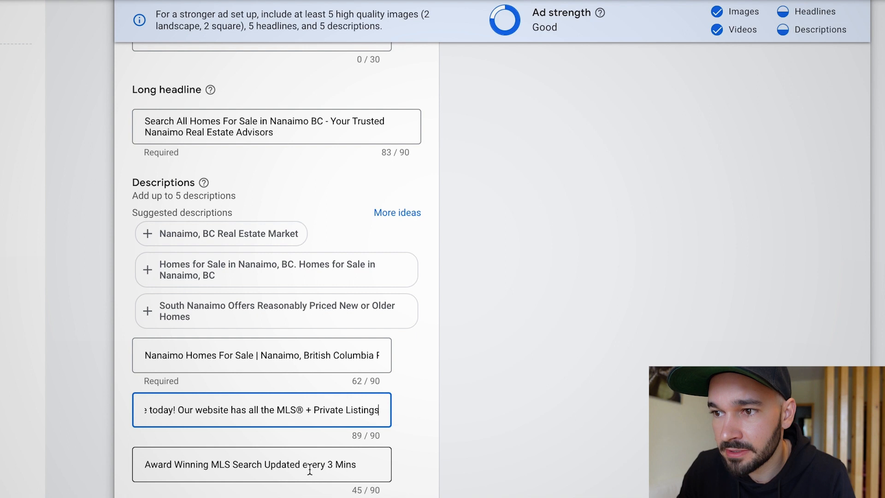
pyautogui.moveTo(177, 412); pyautogui.dragTo(10, 405)
pyautogui.moveTo(212, 404); pyautogui.dragTo(389, 415)
pyautogui.click(341, 421)
pyautogui.tripleClick(256, 465)
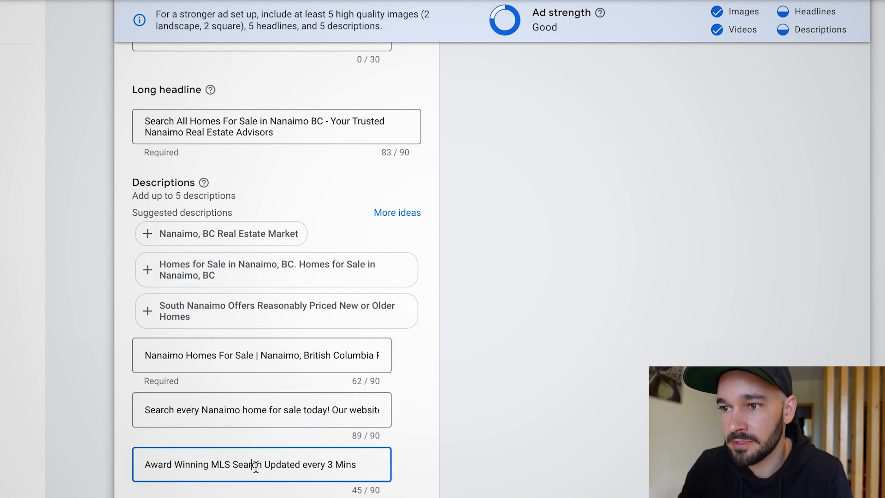
pyautogui.press('Tab')
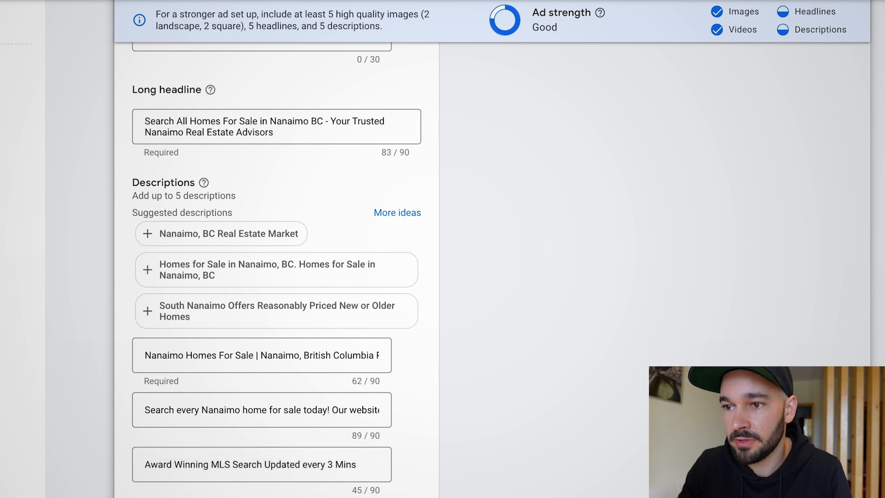
pyautogui.press('Return')
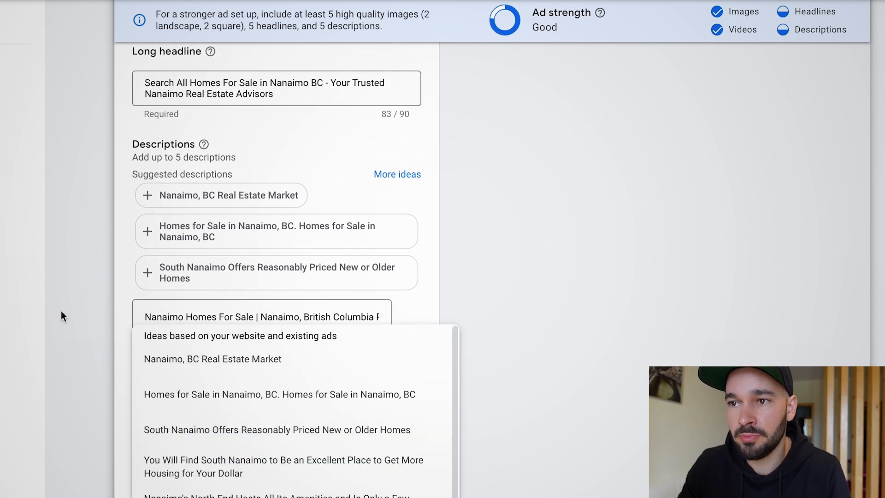
pyautogui.click(61, 311)
# Examine the additional format options and the ad URL options, collapsing each section again.
pyautogui.scroll(-3, 63, 311)
pyautogui.click(133, 424)
pyautogui.scroll(-5, 92, 404)
pyautogui.scroll(-2, 91, 407)
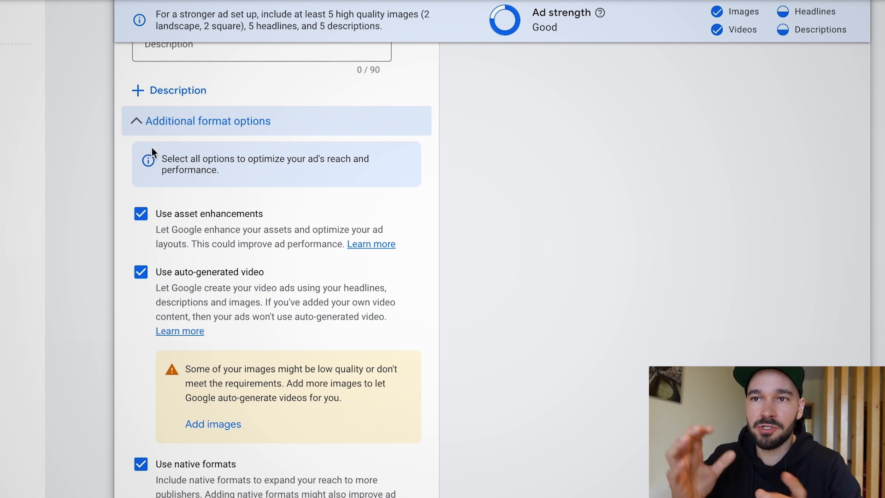
pyautogui.click(135, 121)
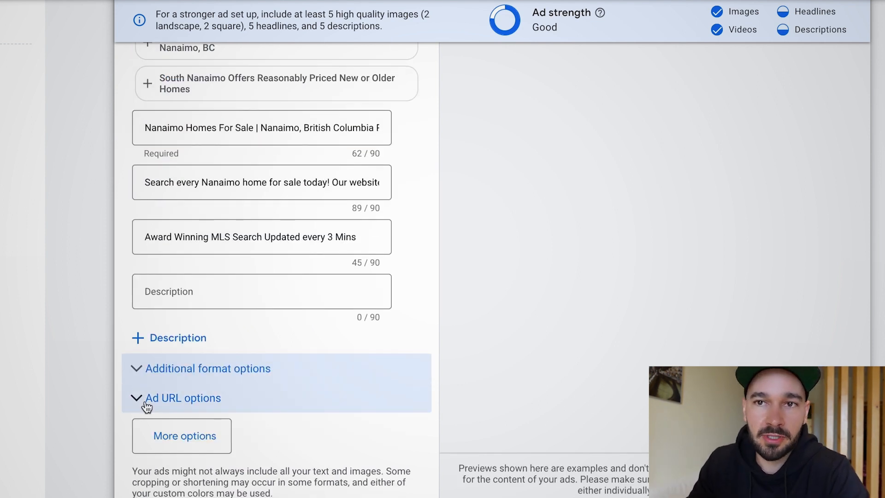
pyautogui.click(132, 402)
pyautogui.click(135, 204)
# Review the ad strength rating and advance the websites and apps preview to another example ad.
pyautogui.scroll(15, 277, 390)
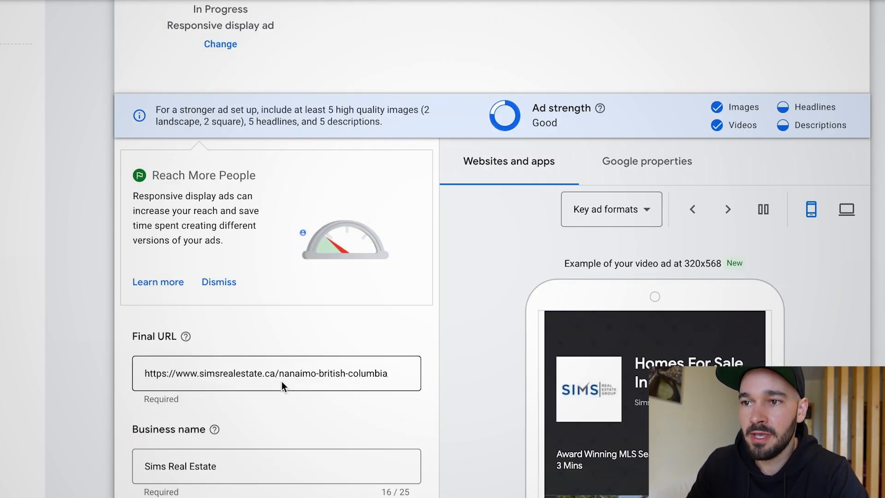
pyautogui.moveTo(533, 123)
pyautogui.mouseDown()
pyautogui.moveTo(558, 123)
pyautogui.moveTo(556, 96)
pyautogui.moveTo(538, 114)
pyautogui.moveTo(527, 112)
pyautogui.mouseUp()
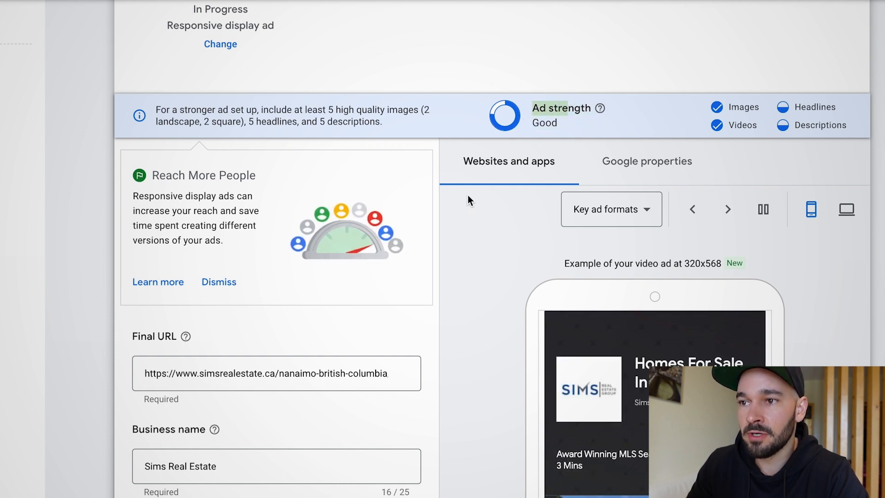
pyautogui.scroll(-5, 486, 219)
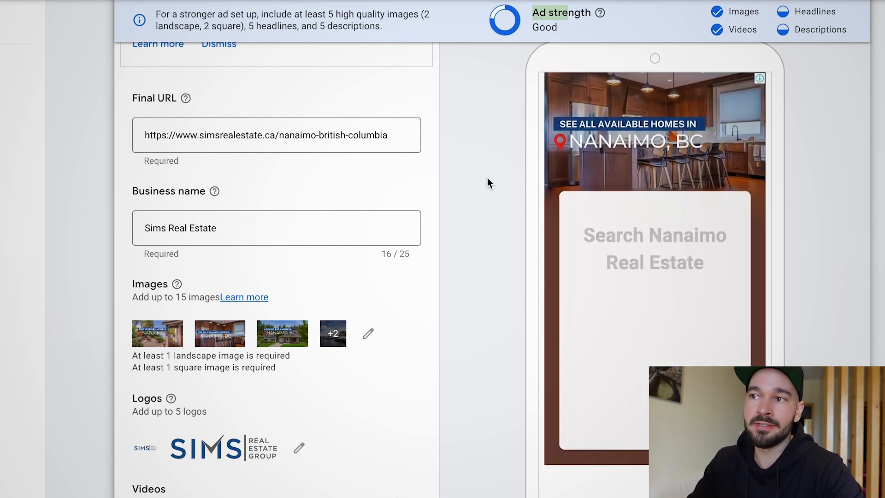
pyautogui.scroll(5, 487, 178)
pyautogui.click(728, 211)
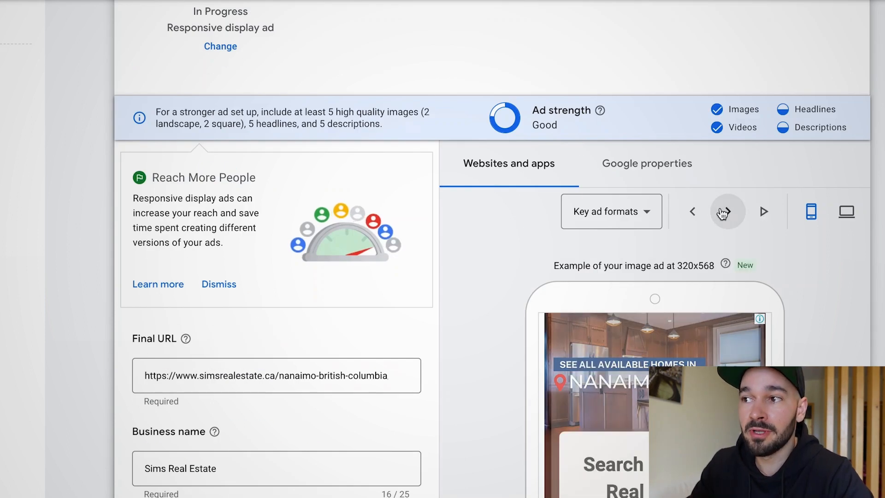
# Review the responsive display ad's headlines, long headline and descriptions before creating the ad.
pyautogui.scroll(-9, 505, 255)
pyautogui.scroll(-8, 504, 255)
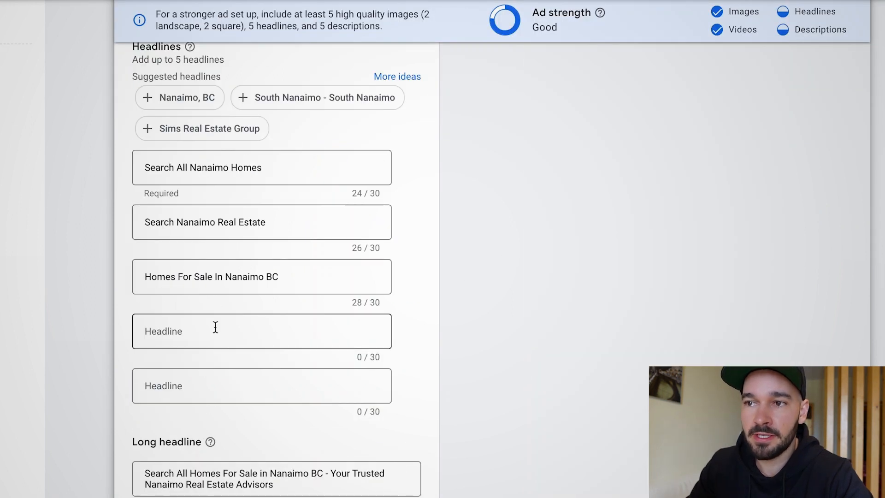
pyautogui.scroll(-7, 219, 343)
pyautogui.scroll(-5, 224, 429)
pyautogui.scroll(14, 307, 321)
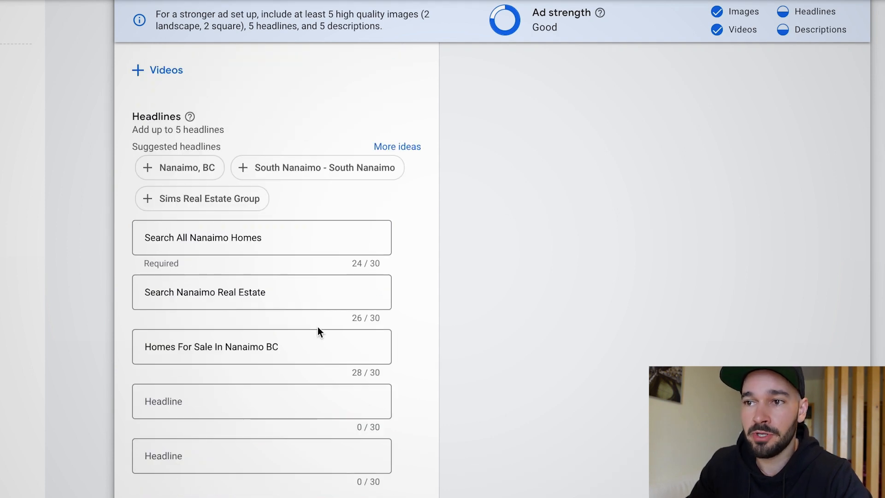
pyautogui.scroll(14, 318, 326)
pyautogui.scroll(-11, 323, 328)
pyautogui.scroll(-12, 347, 332)
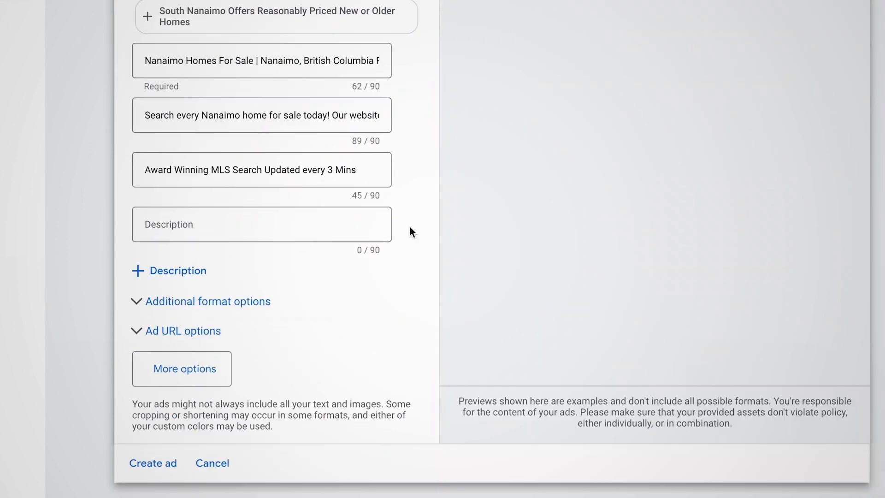
# Advance to the campaign review, check the campaign summary, and publish the retargeting display campaign.
pyautogui.click(853, 475)
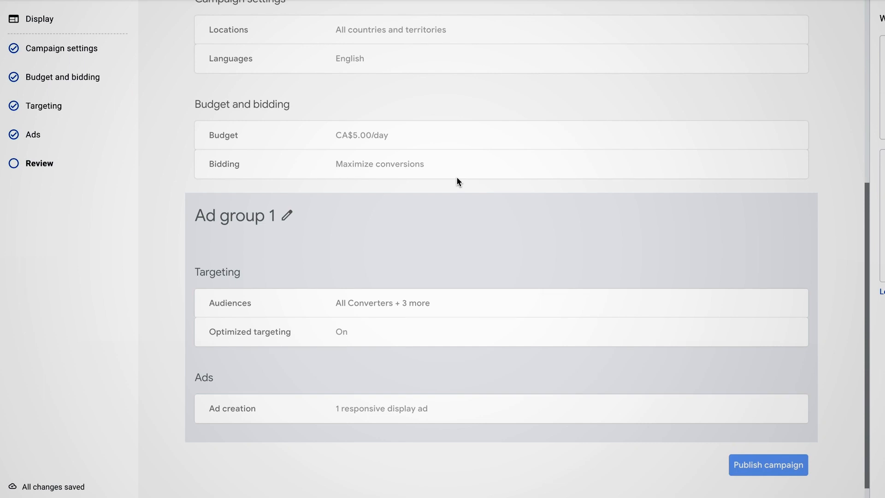
pyautogui.scroll(6, 461, 152)
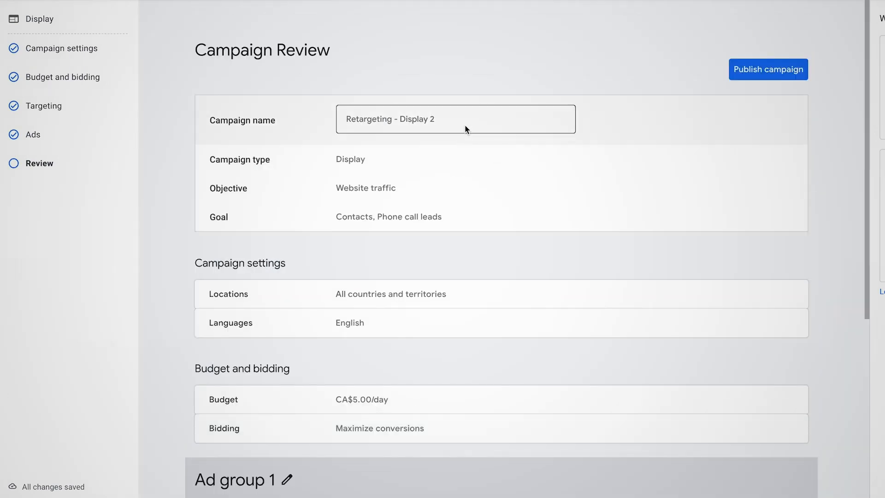
pyautogui.scroll(-6, 465, 125)
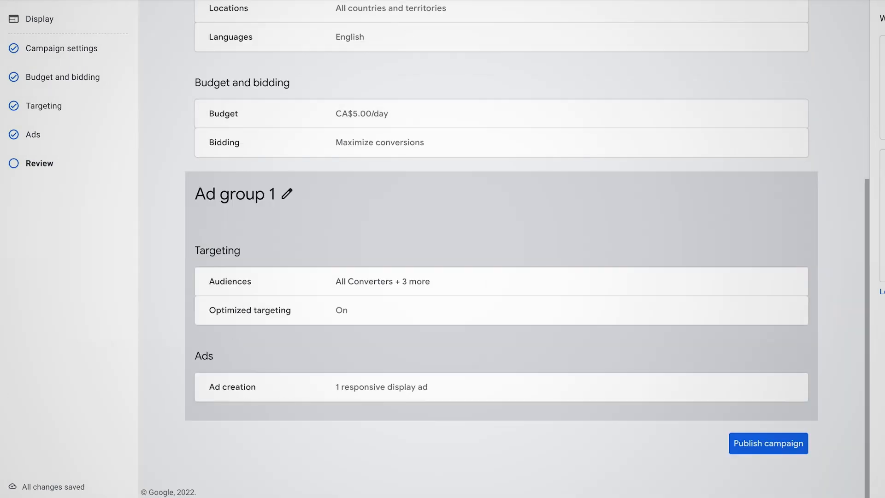
pyautogui.click(771, 444)
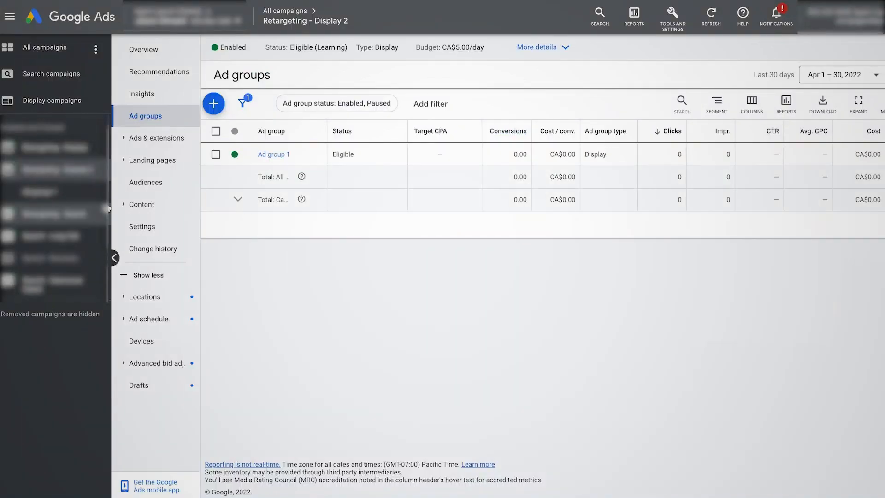
# Pause the published campaign and rename it "Retargeting - YOUTUBE DEMO" in its campaign settings.
pyautogui.click(229, 48)
pyautogui.click(245, 75)
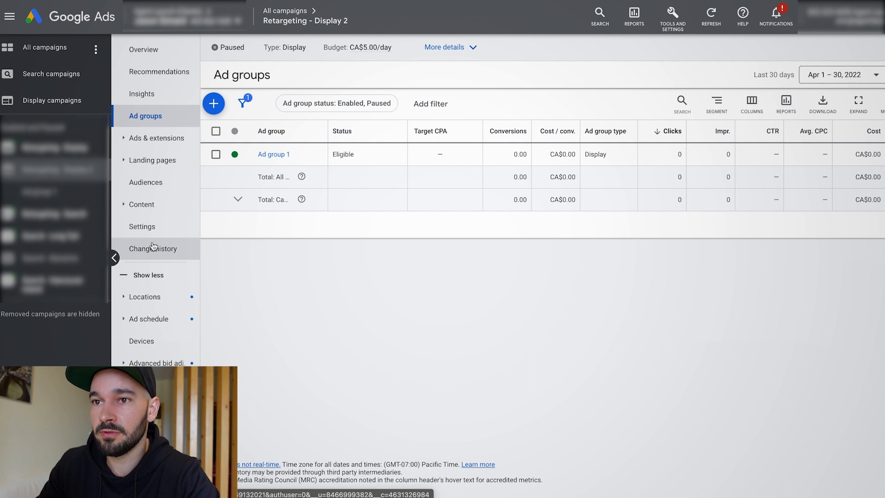
pyautogui.click(195, 217)
pyautogui.click(453, 87)
pyautogui.moveTo(480, 98); pyautogui.dragTo(511, 92)
pyautogui.write('YOUTUBE DEMO')
pyautogui.click(844, 150)
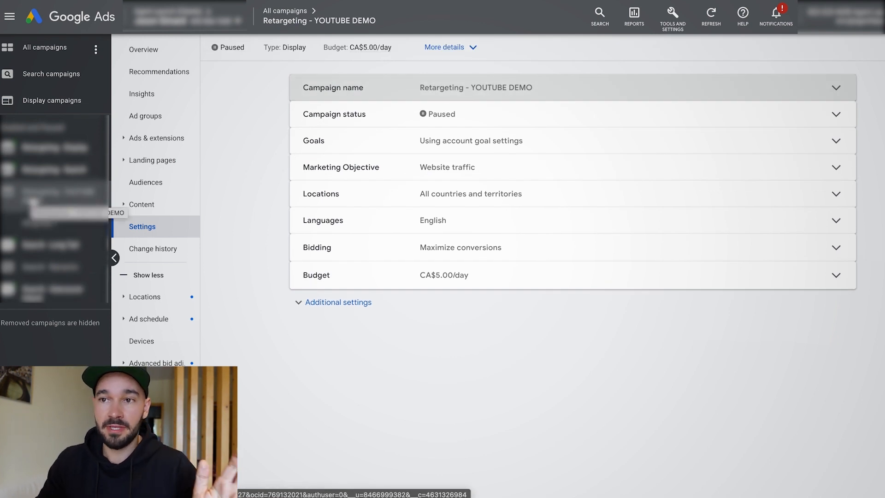
# Rename Ad group 1 of the demo campaign as "Nanaimo" and save it.
pyautogui.click(50, 226)
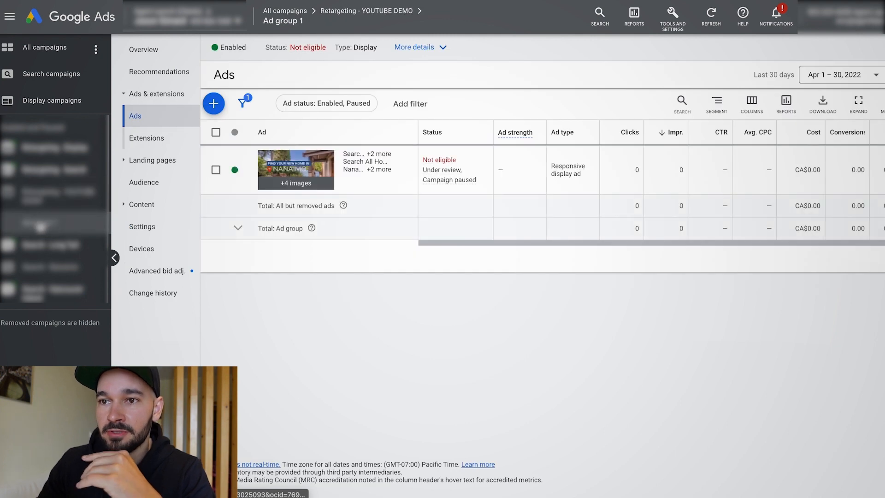
pyautogui.click(161, 226)
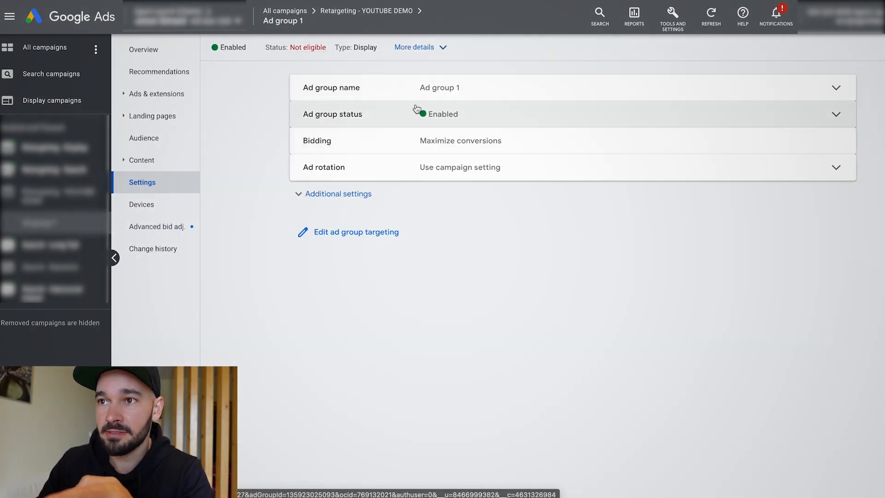
pyautogui.click(481, 96)
pyautogui.tripleClick(481, 95)
pyautogui.write('Nanaimo')
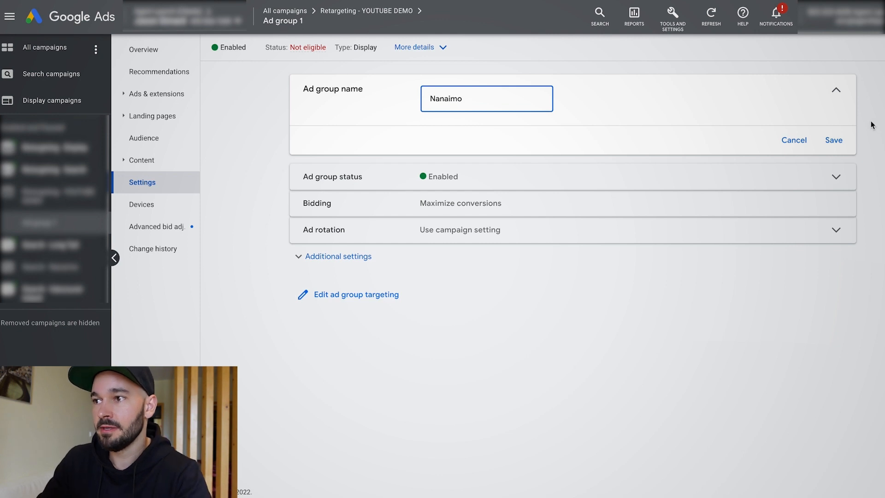
pyautogui.click(837, 138)
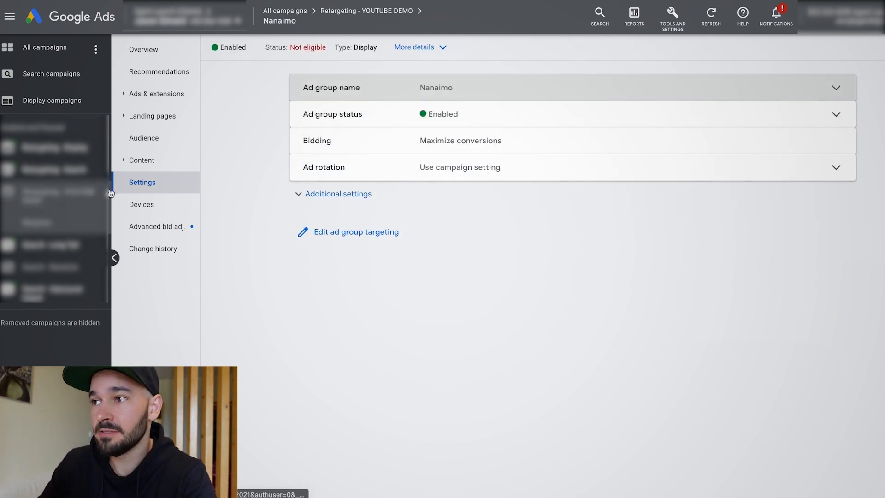
# Copy the Nanaimo ad group and paste it into the Retargeting - YOUTUBE DEMO campaign, letting the update run in the background.
pyautogui.click(65, 202)
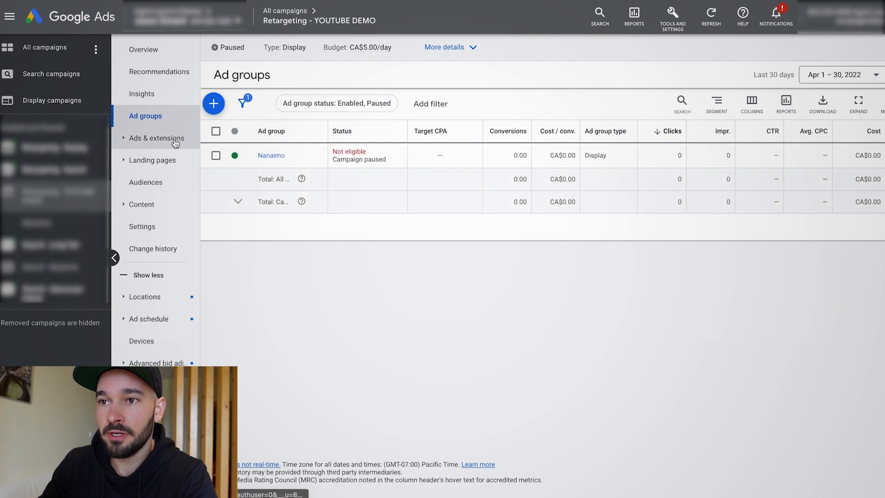
pyautogui.click(216, 156)
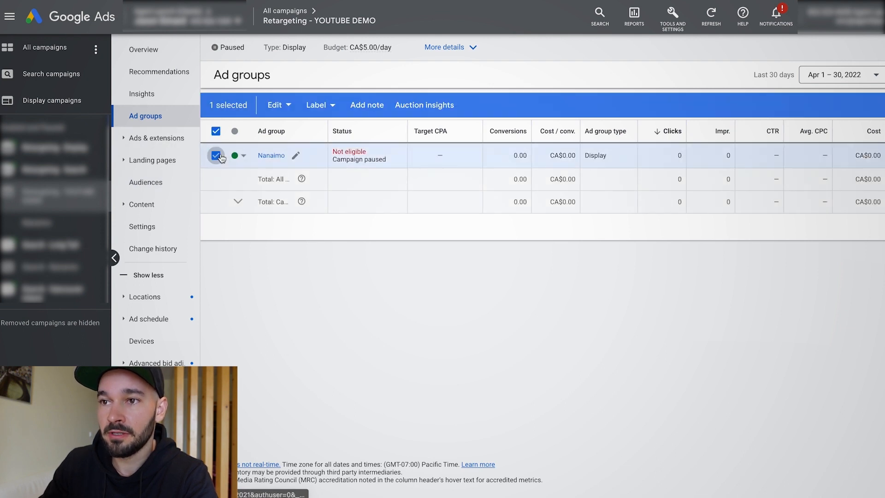
pyautogui.click(277, 104)
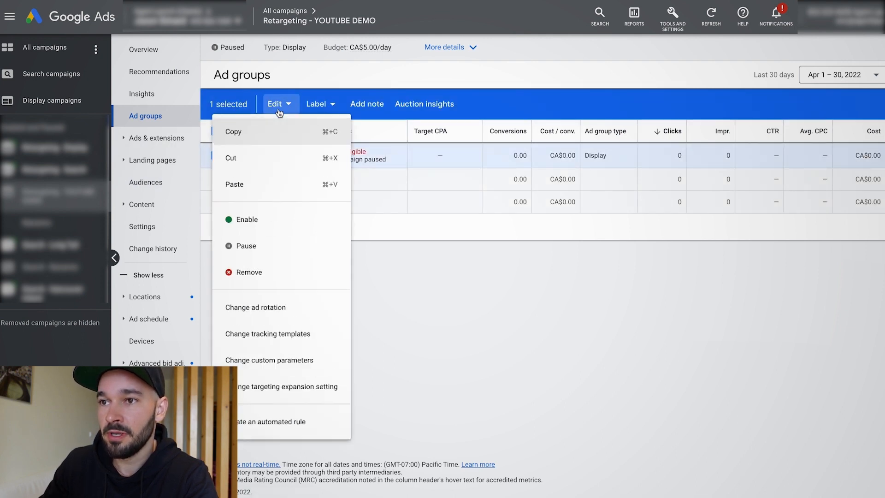
pyautogui.click(251, 130)
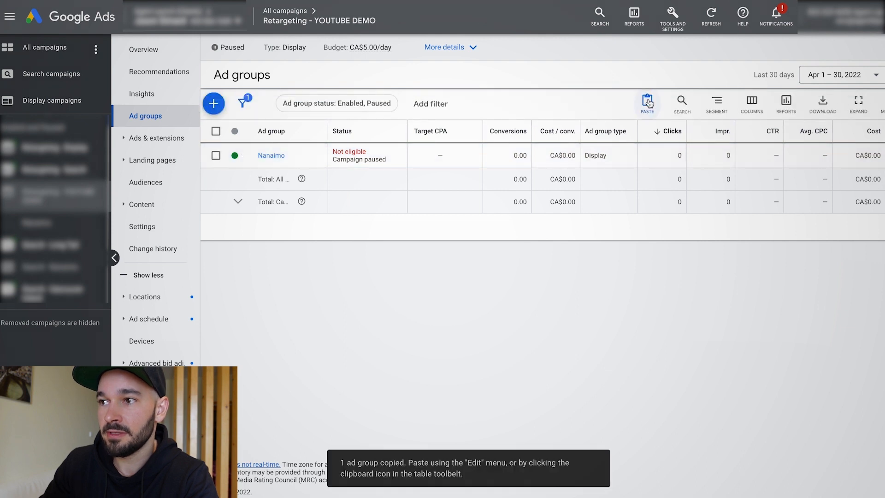
pyautogui.click(648, 111)
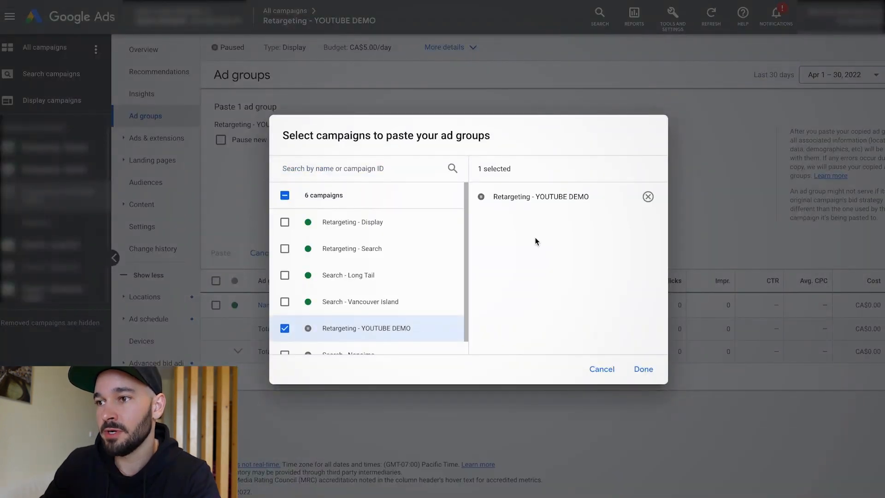
pyautogui.click(636, 373)
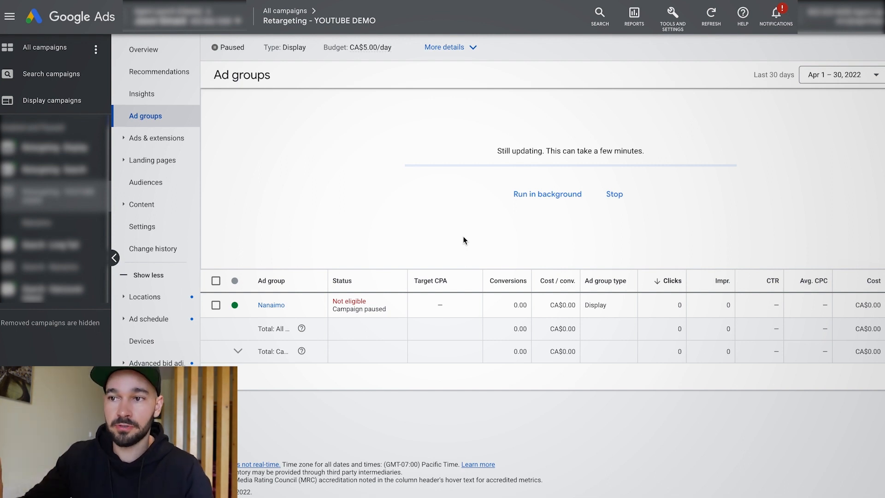
pyautogui.click(539, 194)
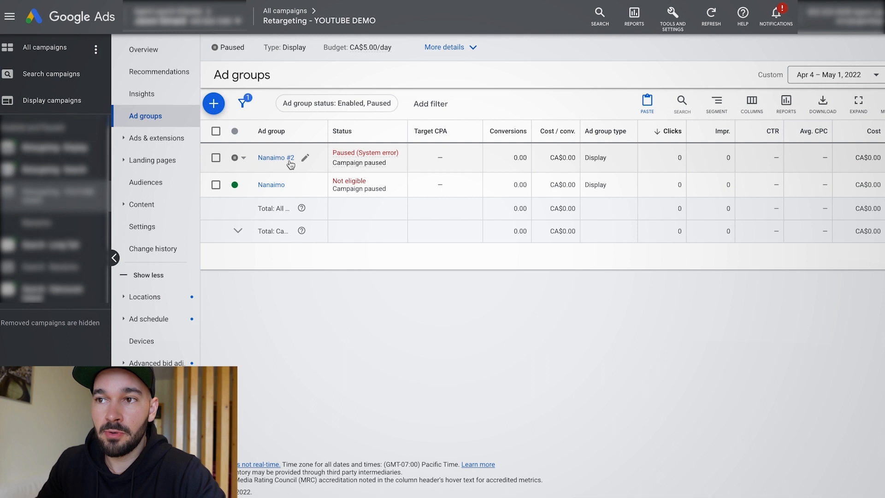
# Inspect the ad in the duplicated Nanaimo #2 ad group and the demo campaign's full ad list.
pyautogui.click(281, 158)
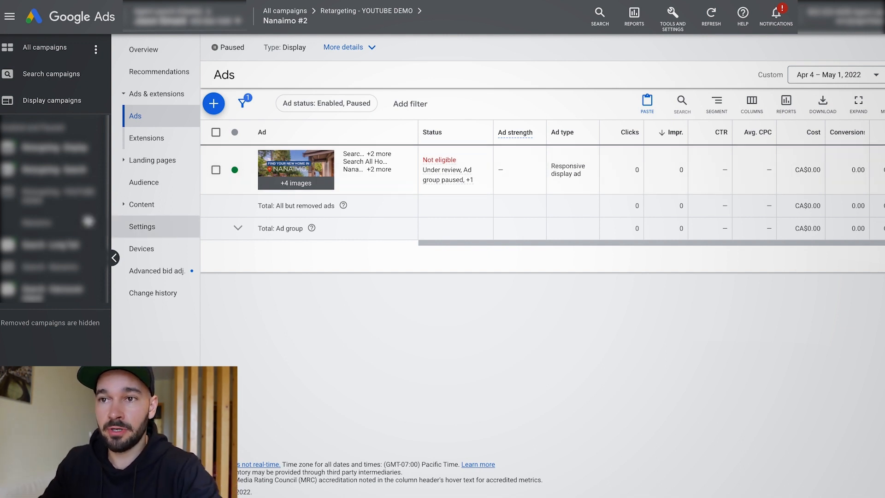
pyautogui.click(51, 196)
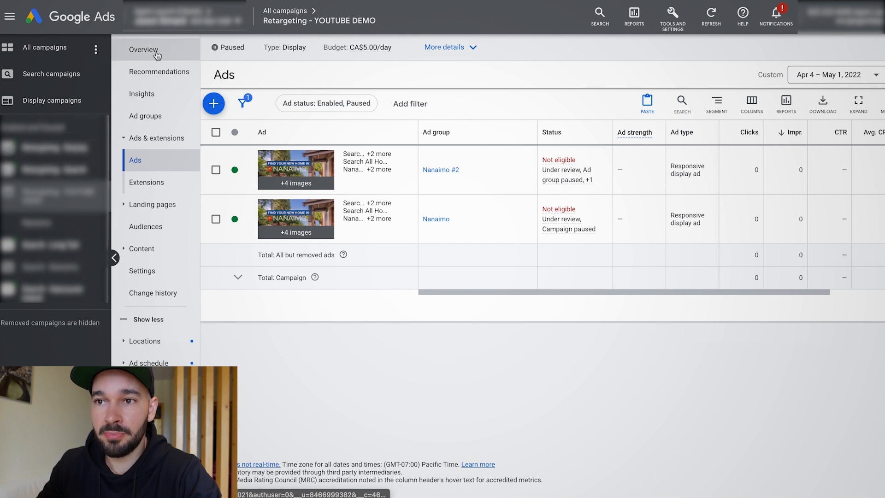
# Start a new campaign from the all-campaigns overview with the Website traffic objective and the Search campaign type.
pyautogui.click(85, 48)
pyautogui.click(169, 49)
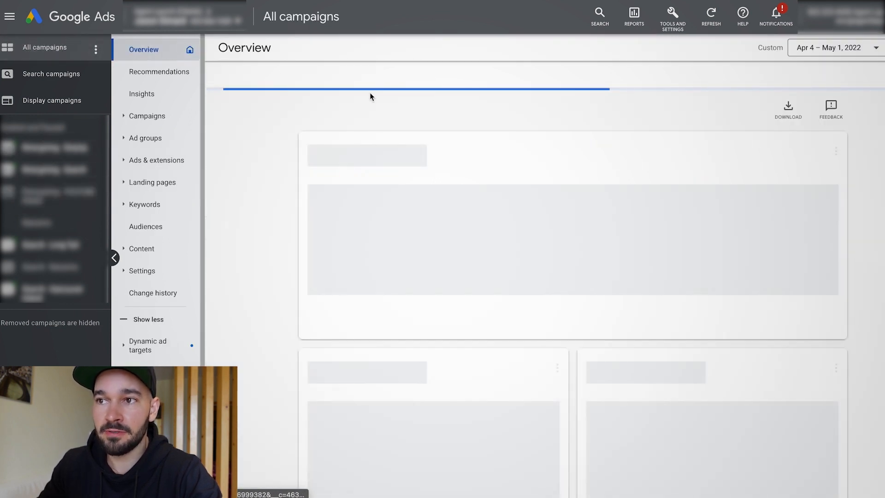
pyautogui.click(366, 112)
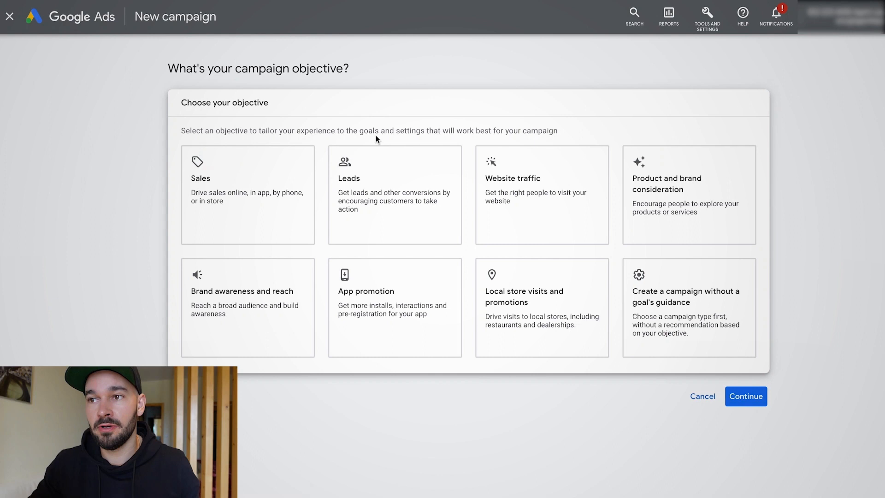
pyautogui.click(495, 216)
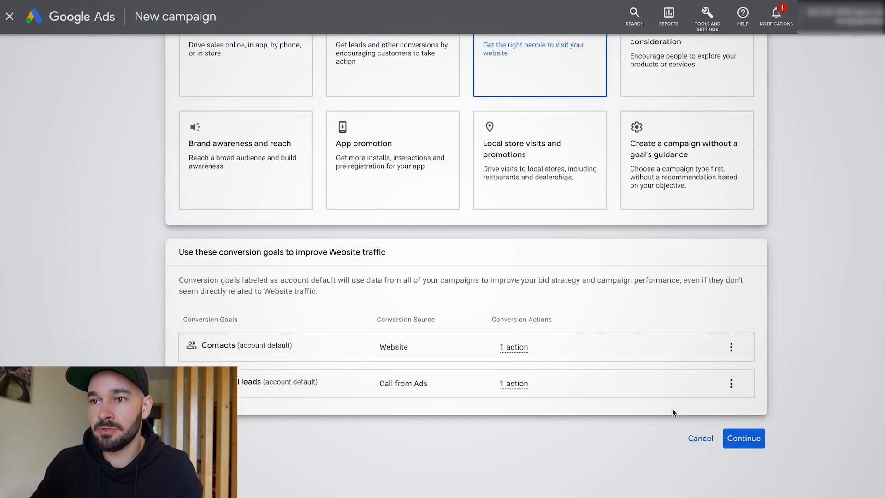
pyautogui.click(744, 443)
pyautogui.click(210, 230)
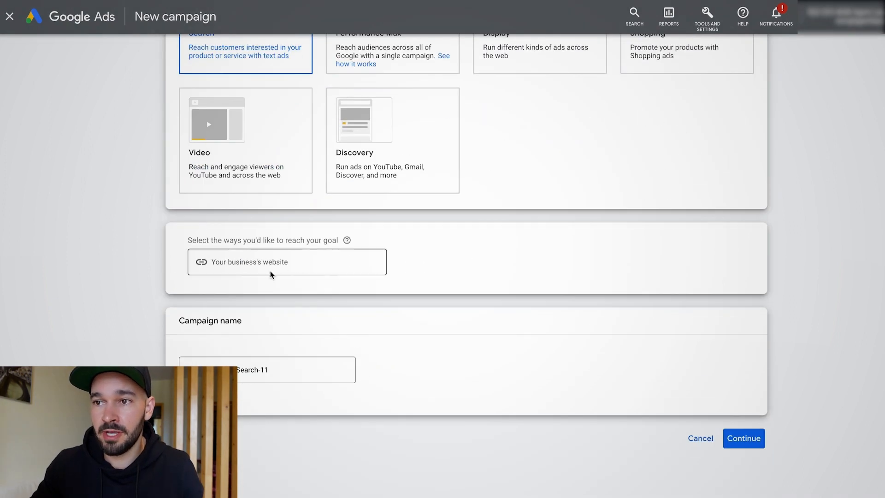
# Name the new campaign "Retargeting - Search" and continue to its campaign settings.
pyautogui.tripleClick(258, 369)
pyautogui.write('Retargeting -')
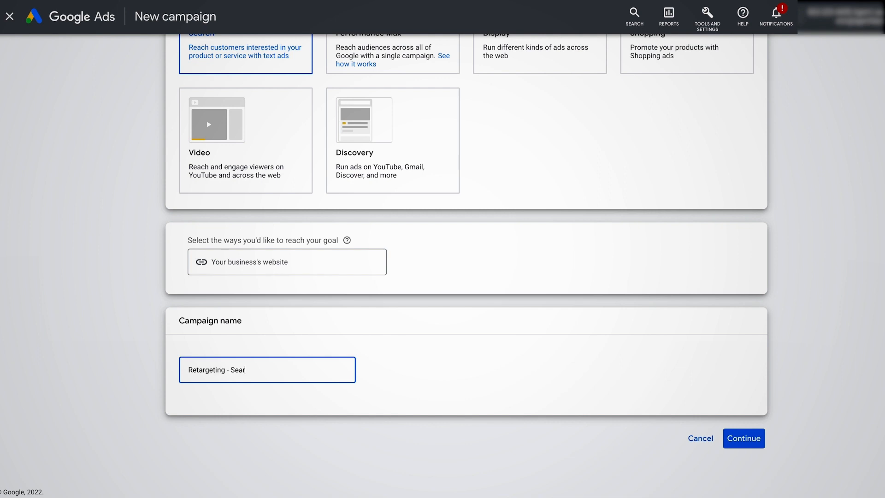
pyautogui.click(744, 438)
# Leave the optional target cost per action off, exclude the Google Display Network, and proceed to keywords and ads.
pyautogui.click(192, 199)
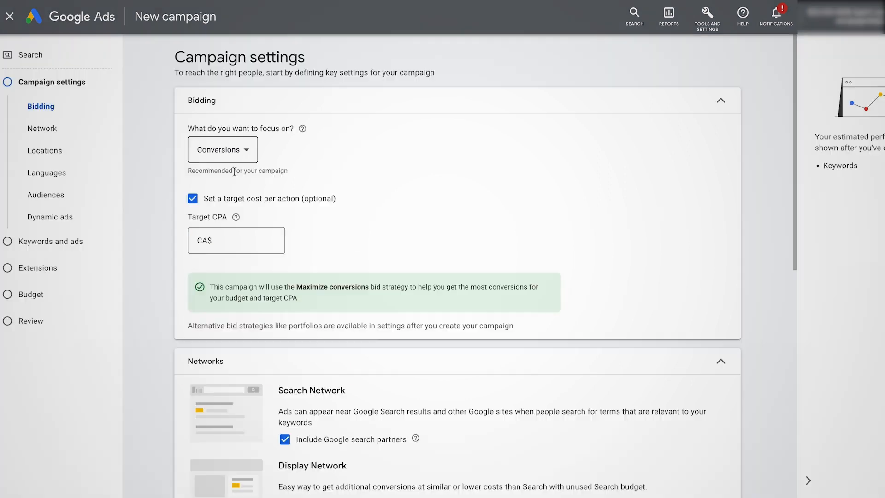
pyautogui.click(193, 199)
pyautogui.scroll(-5, 228, 207)
pyautogui.click(286, 221)
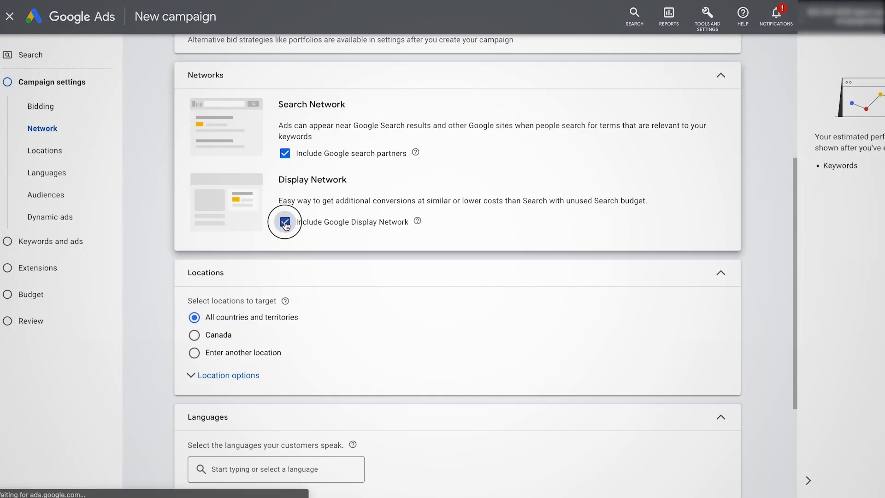
pyautogui.scroll(-4, 227, 223)
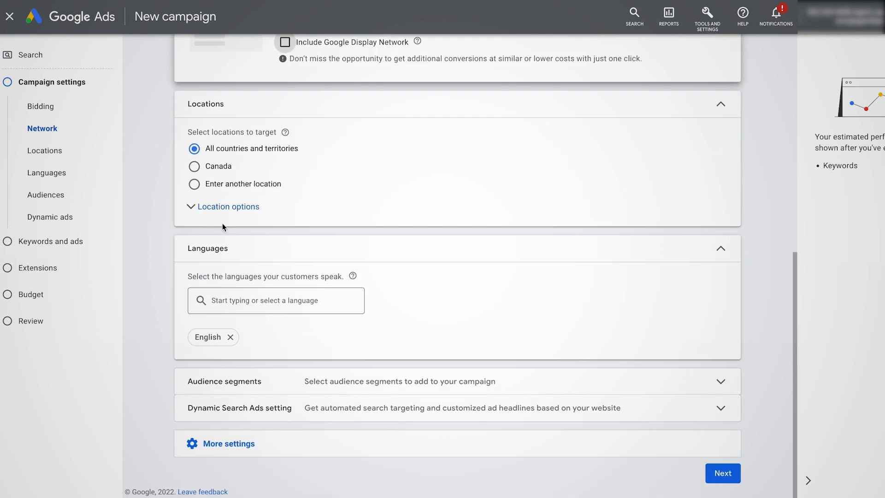
pyautogui.click(723, 474)
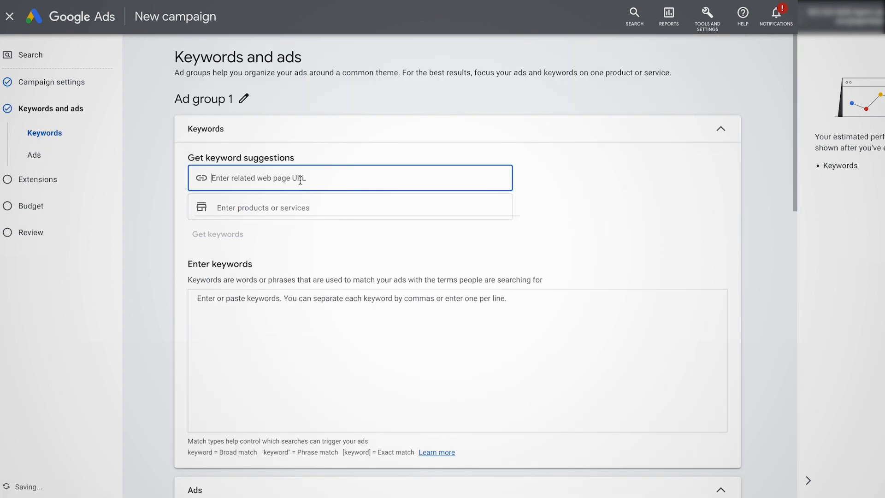
# Enter "nanaimo homes for sale" as the keyword for Ad group 1 and proceed to its ad setup.
pyautogui.click(282, 336)
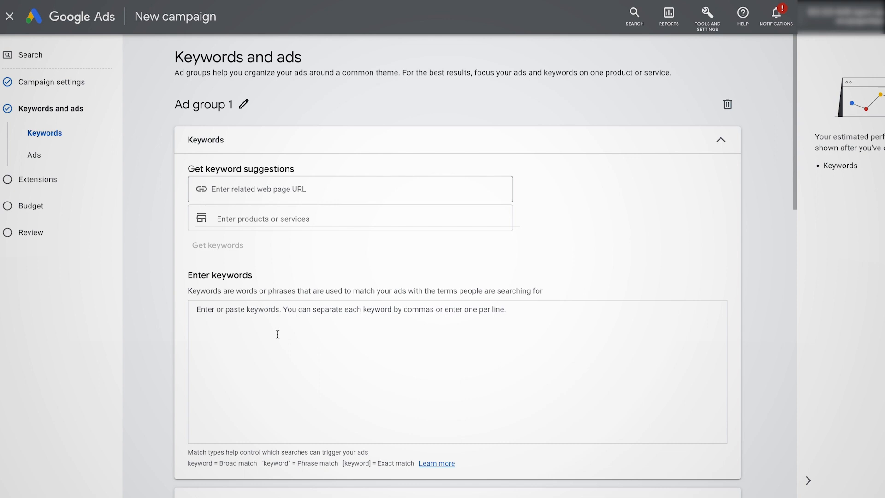
pyautogui.write('nanaimo homes for sale')
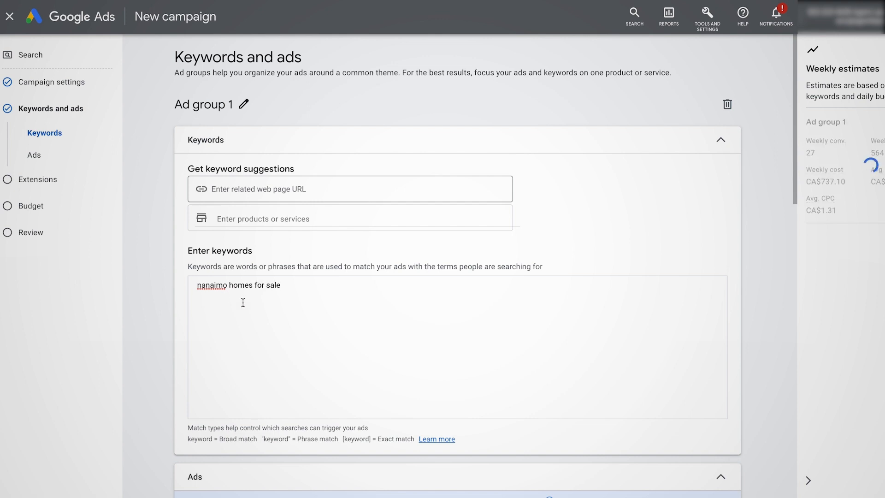
pyautogui.scroll(-8, 243, 303)
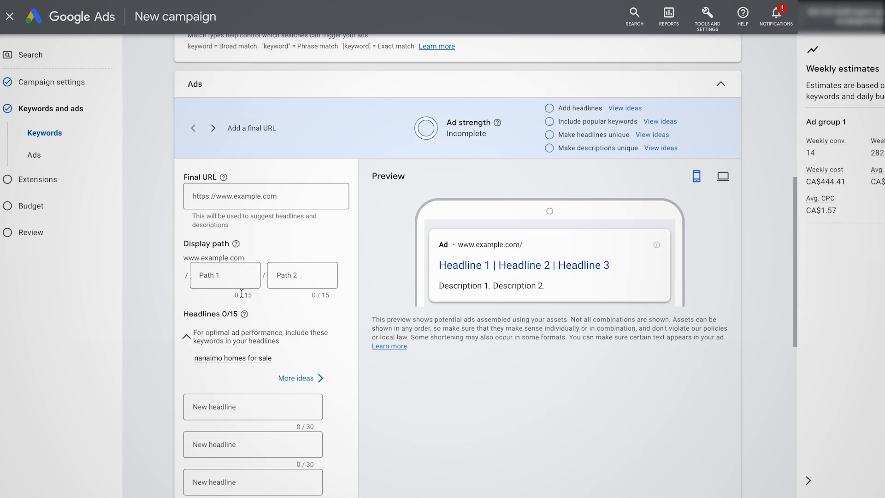
pyautogui.scroll(-1, 241, 294)
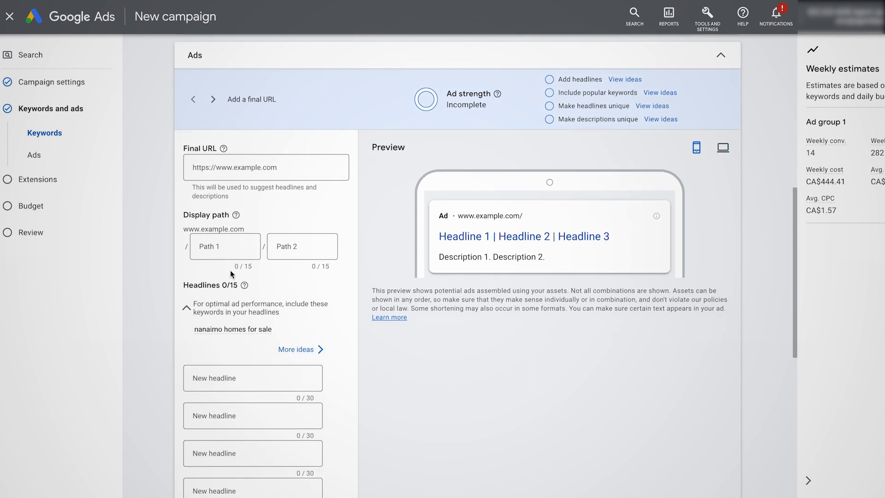
# Return to the search campaign's settings and expand the Audience segments section.
pyautogui.scroll(-8, 230, 270)
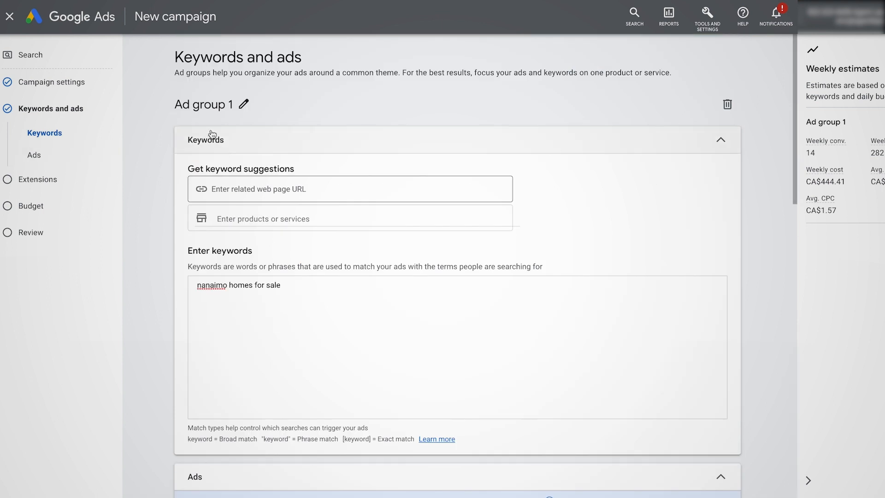
pyautogui.click(68, 84)
pyautogui.scroll(-8, 235, 208)
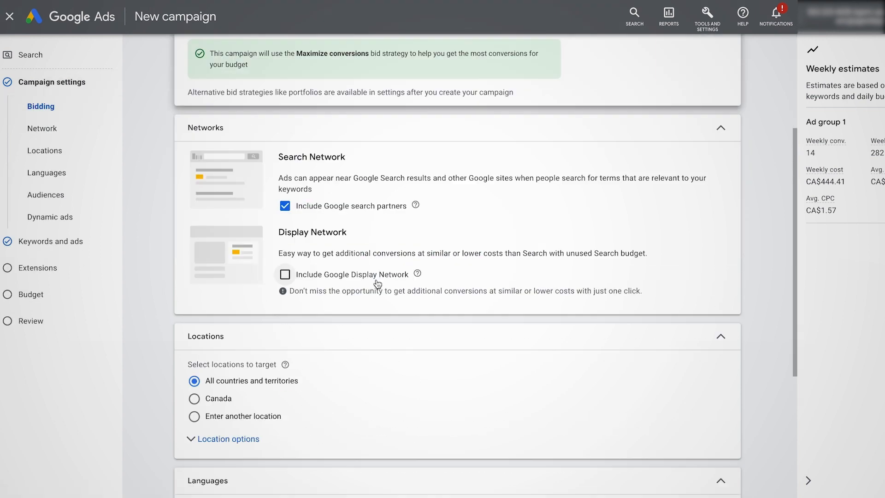
pyautogui.scroll(-1, 314, 341)
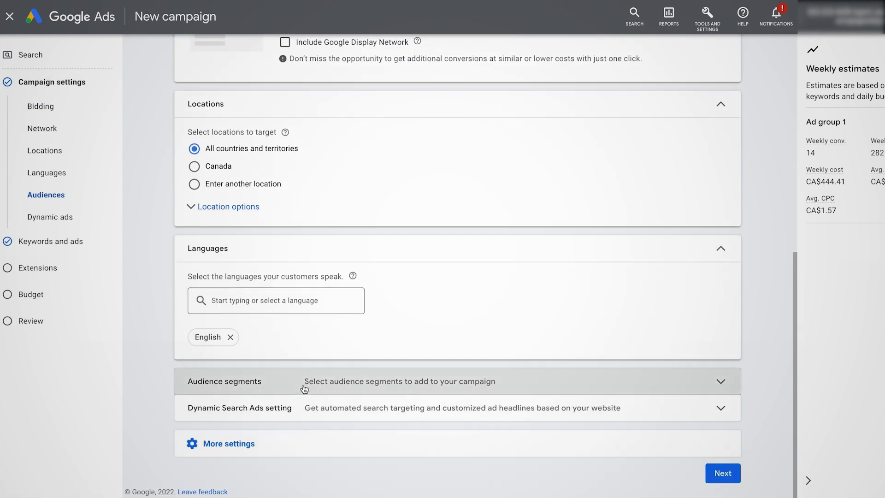
pyautogui.click(305, 381)
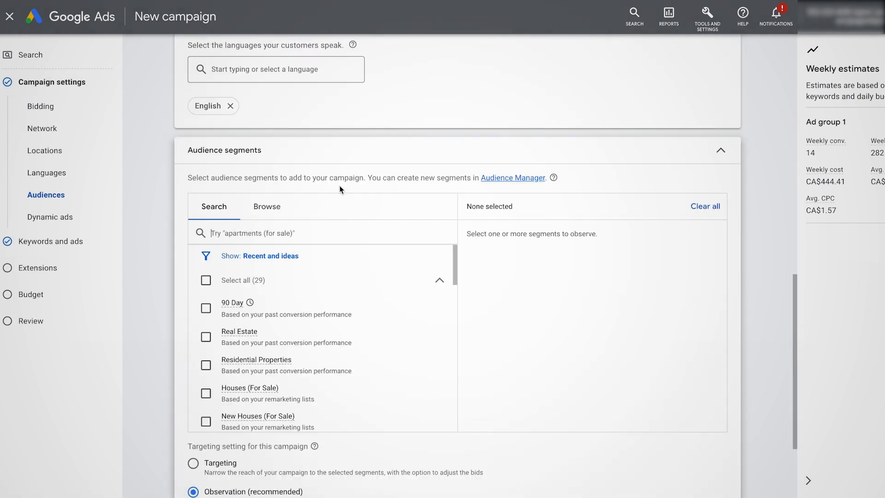
pyautogui.moveTo(254, 303)
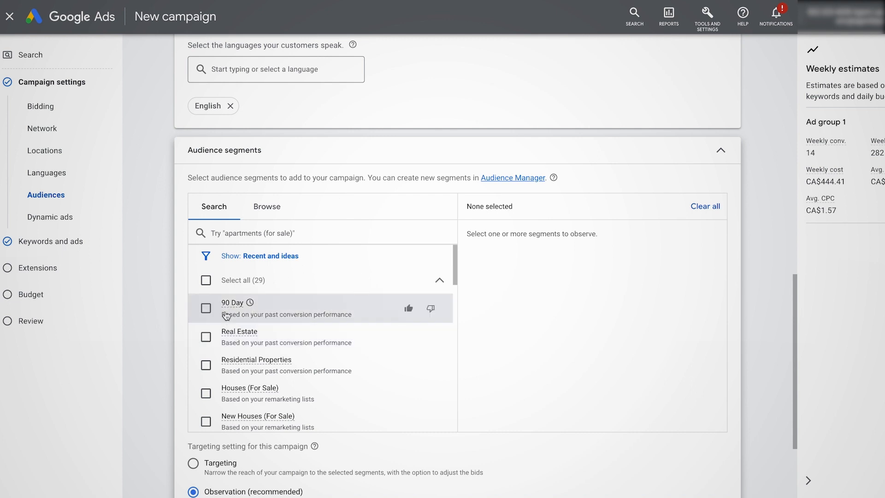
# Add the website visitor segments All converters, All visitors (Google Ads), All visitors (Google Analytics) and Users Last 30 Days to the campaign.
pyautogui.click(267, 210)
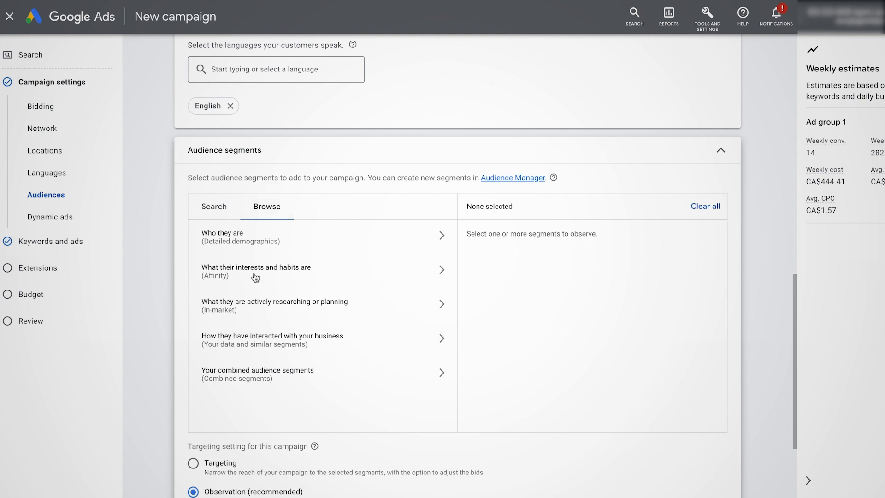
pyautogui.click(263, 339)
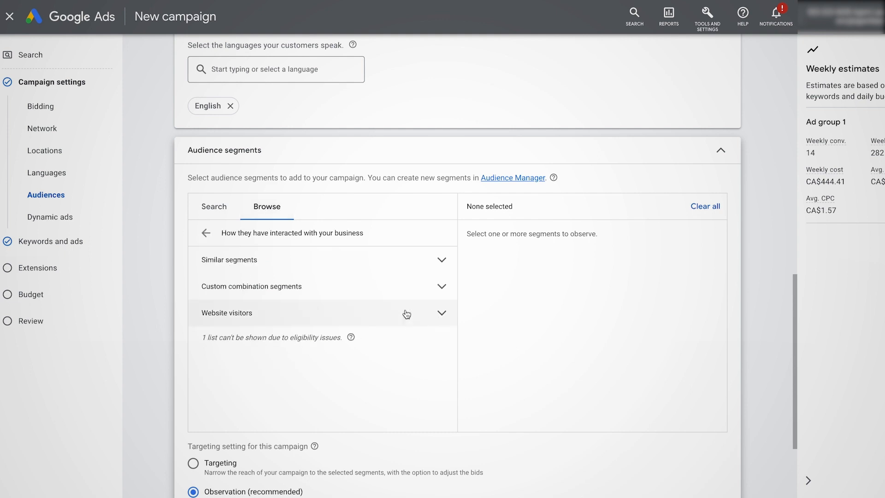
pyautogui.click(297, 313)
pyautogui.scroll(-1, 265, 350)
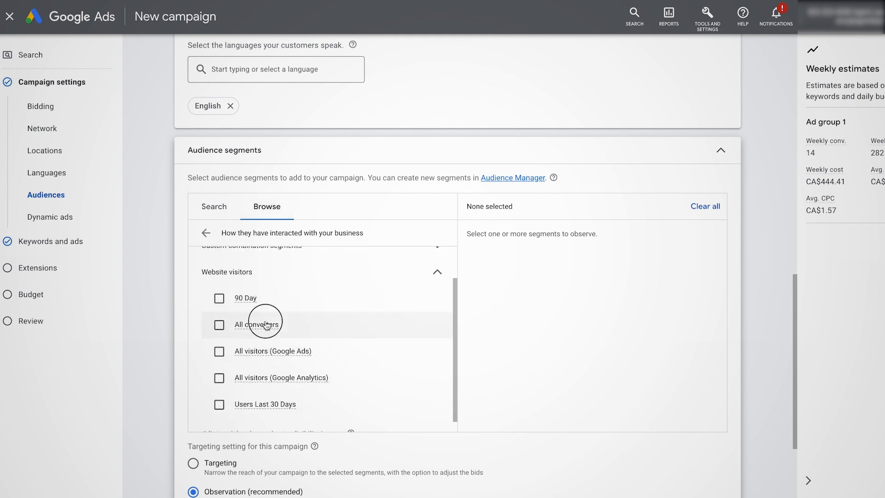
pyautogui.click(243, 324)
pyautogui.click(254, 350)
pyautogui.click(263, 375)
pyautogui.click(265, 401)
pyautogui.scroll(-2, 276, 369)
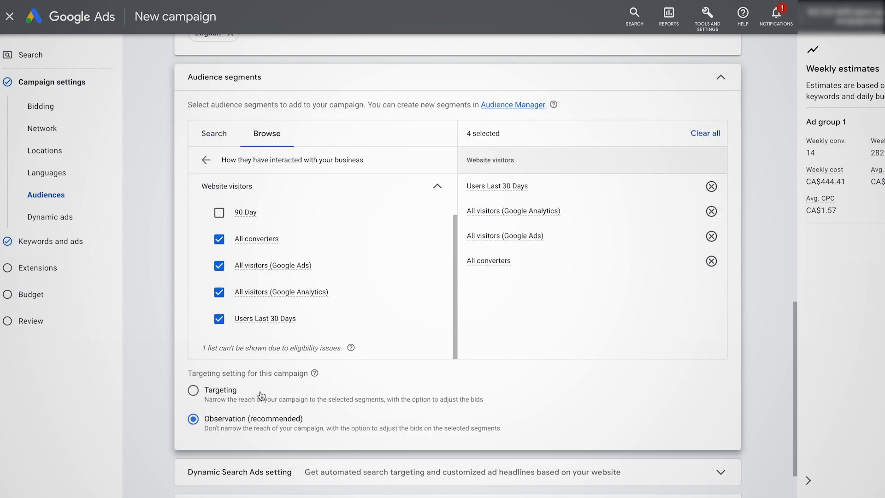
# Compare Targeting with Observation and set the campaign to Targeting, narrowing its reach to the selected website visitor segments.
pyautogui.click(223, 398)
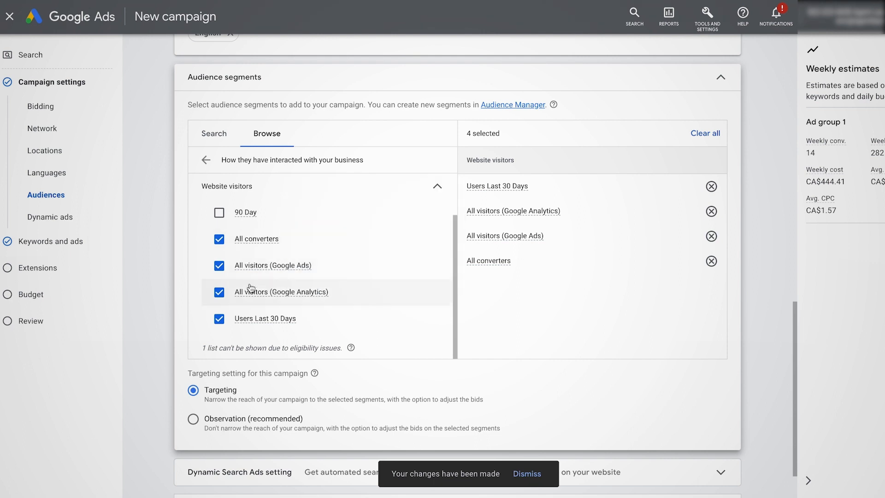
pyautogui.moveTo(251, 322)
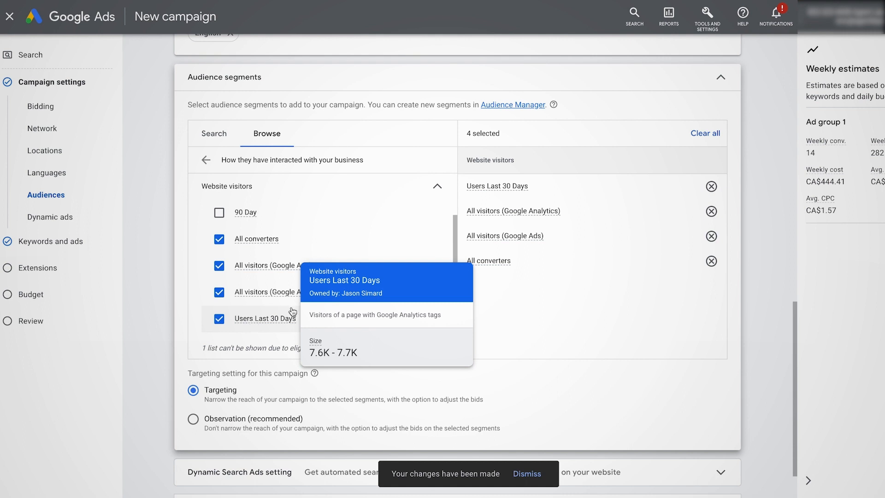
pyautogui.click(228, 420)
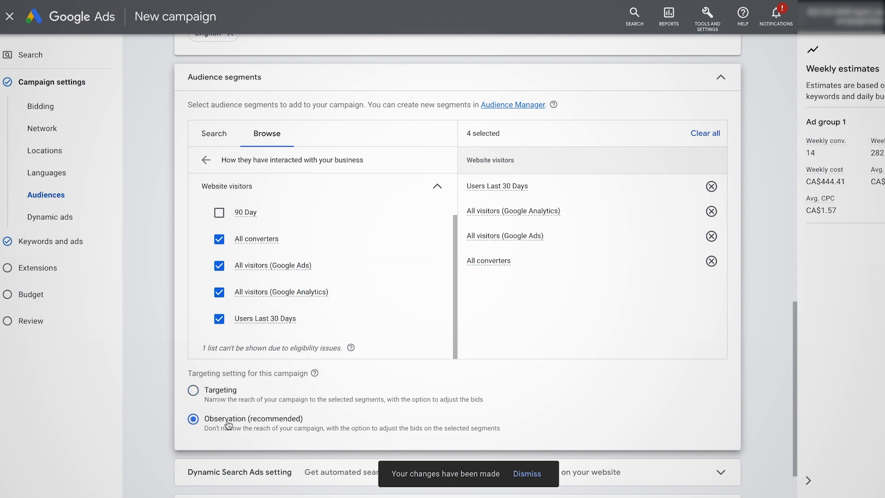
pyautogui.click(222, 393)
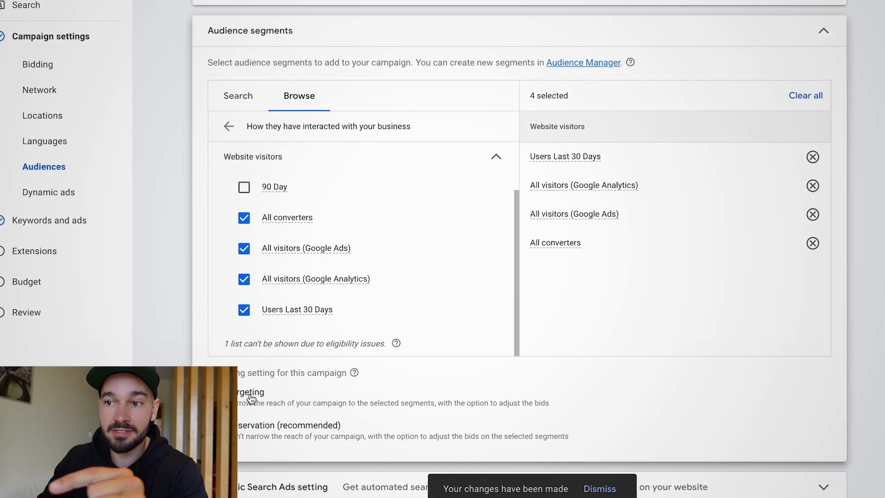
pyautogui.moveTo(231, 403); pyautogui.dragTo(550, 406)
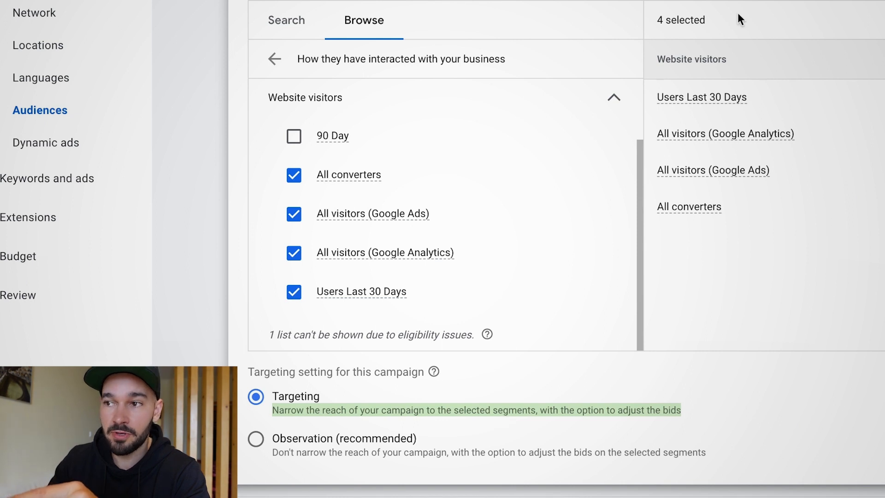
pyautogui.moveTo(804, 234); pyautogui.dragTo(652, 92)
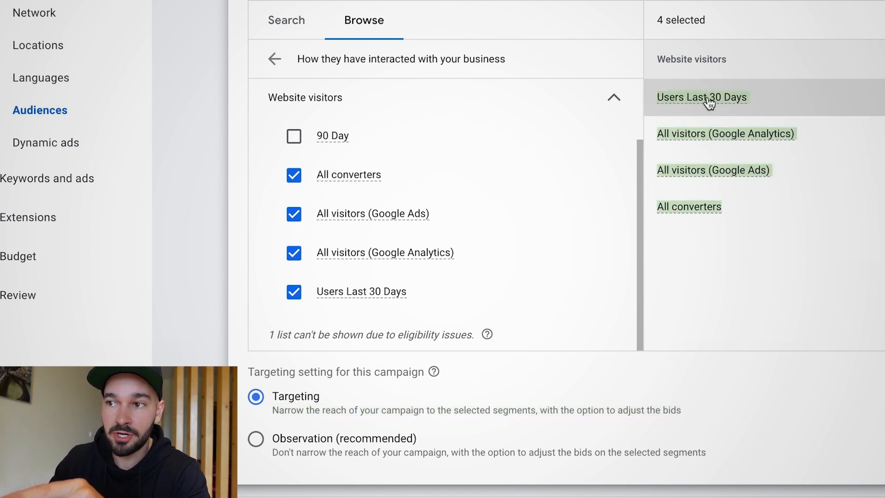
pyautogui.click(721, 278)
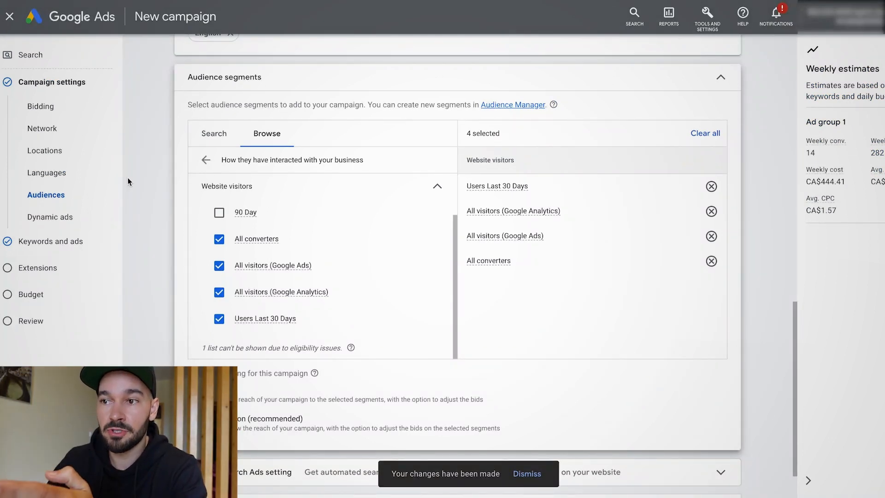
# Exit the new search campaign setup and discard it without saving a draft.
pyautogui.click(9, 17)
pyautogui.click(563, 276)
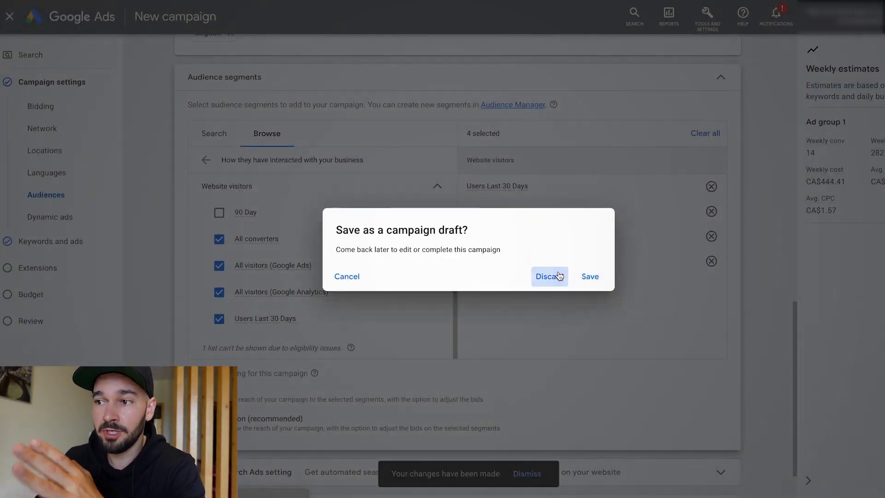